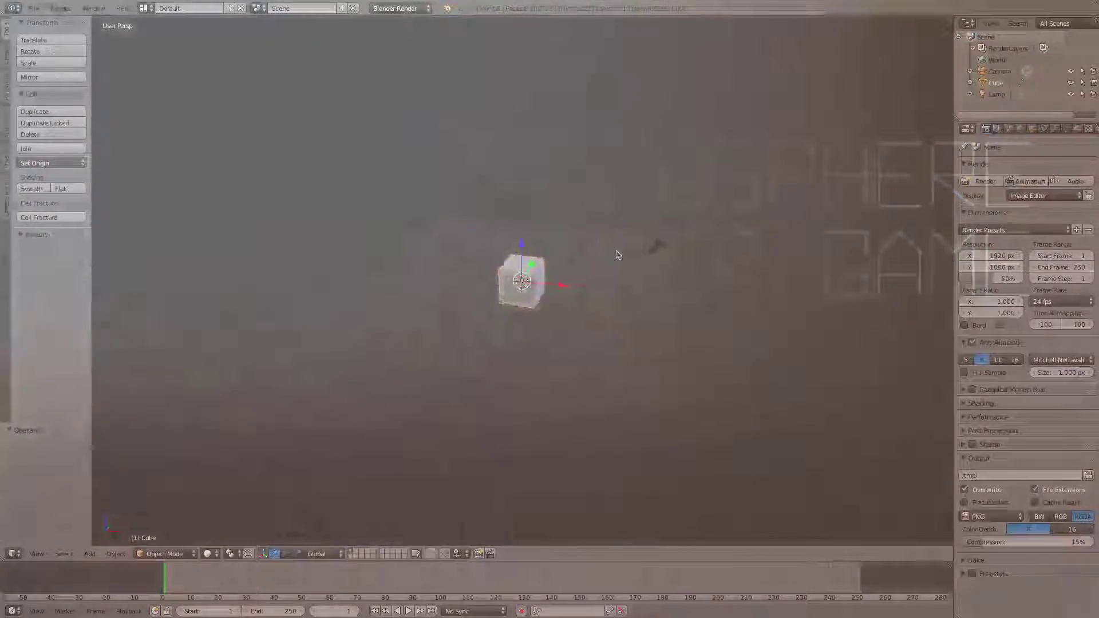
Step: Replace the default cube with a plane at the origin and scale it up by a factor of 10
{"action": "middle_click_drag", "start_coordinate": [617, 254], "coordinate": [635, 268]}
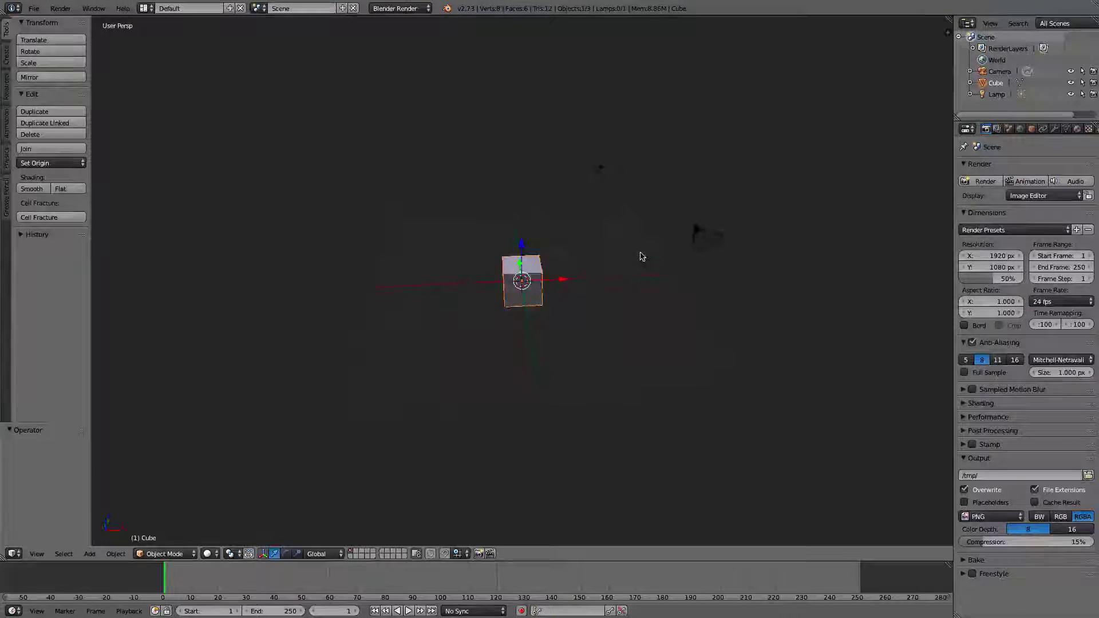
{"action": "scroll", "coordinate": [639, 257], "scroll_direction": "up", "scroll_amount": 2}
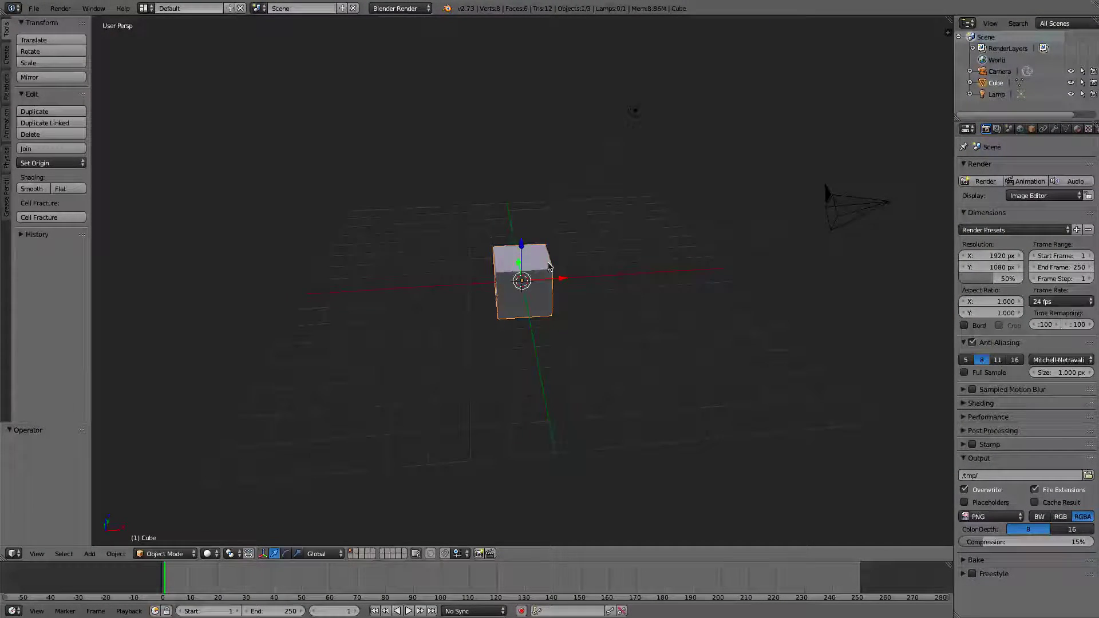
{"action": "key", "text": "Delete"}
{"action": "key", "text": "shift+a"}
{"action": "left_click", "coordinate": [580, 136]}
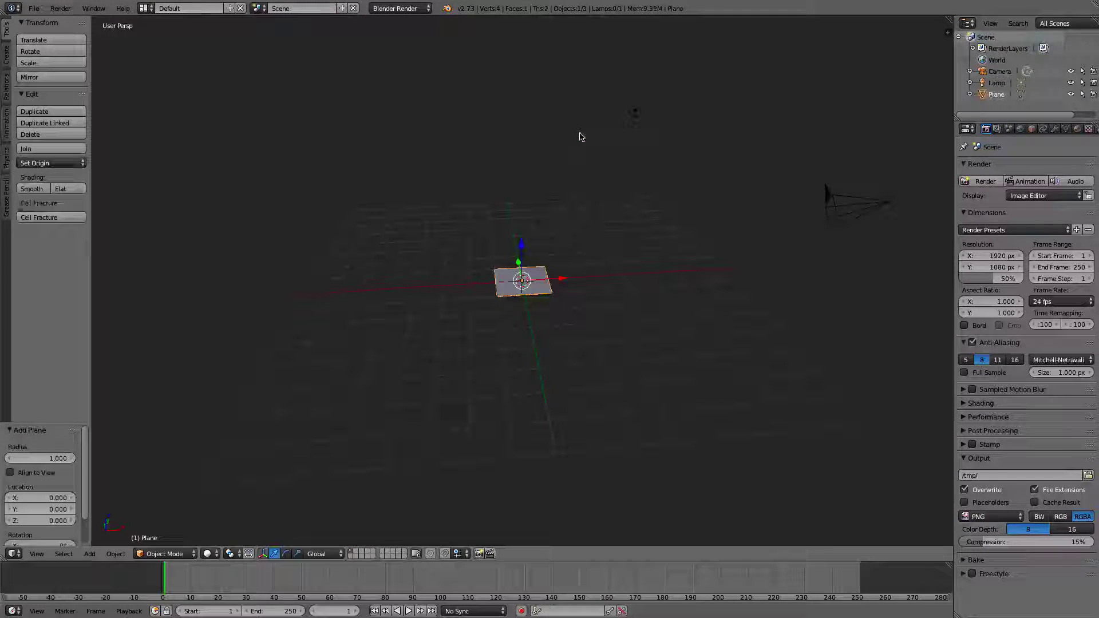
{"action": "type", "text": "s10"}
{"action": "key", "text": "Return"}
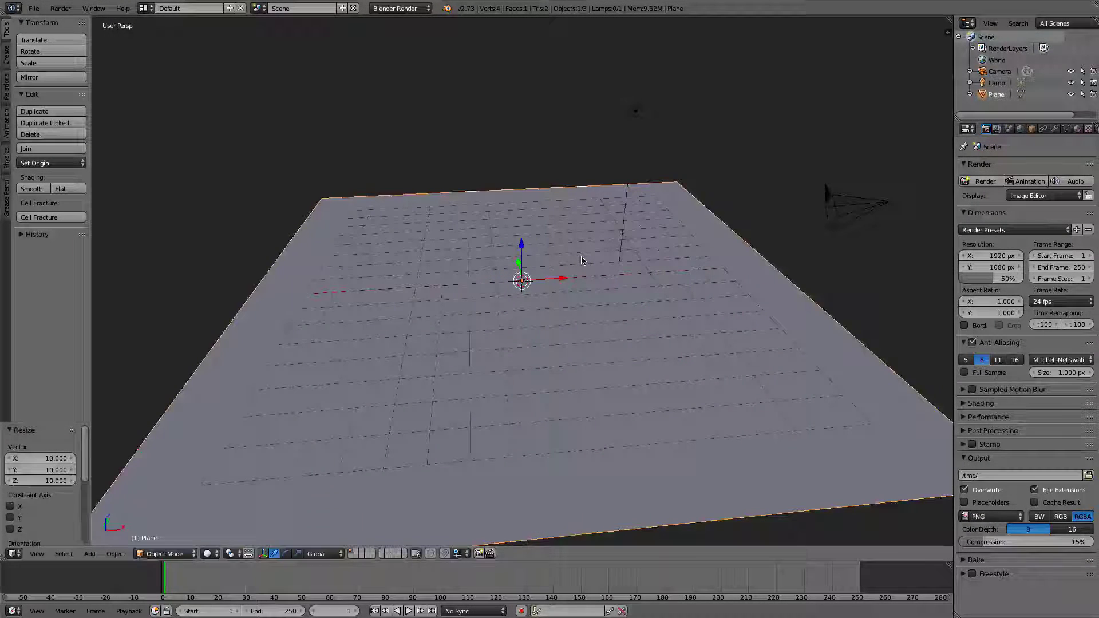
Step: Subdivide the entire plane mesh with 4 cuts in Edit Mode
{"action": "scroll", "coordinate": [581, 261], "scroll_direction": "down", "scroll_amount": 3}
{"action": "scroll", "coordinate": [580, 265], "scroll_direction": "up", "scroll_amount": 3}
{"action": "middle_click_drag", "start_coordinate": [578, 265], "coordinate": [569, 266]}
{"action": "key", "text": "Tab"}
{"action": "scroll", "coordinate": [551, 263], "scroll_direction": "down", "scroll_amount": 1}
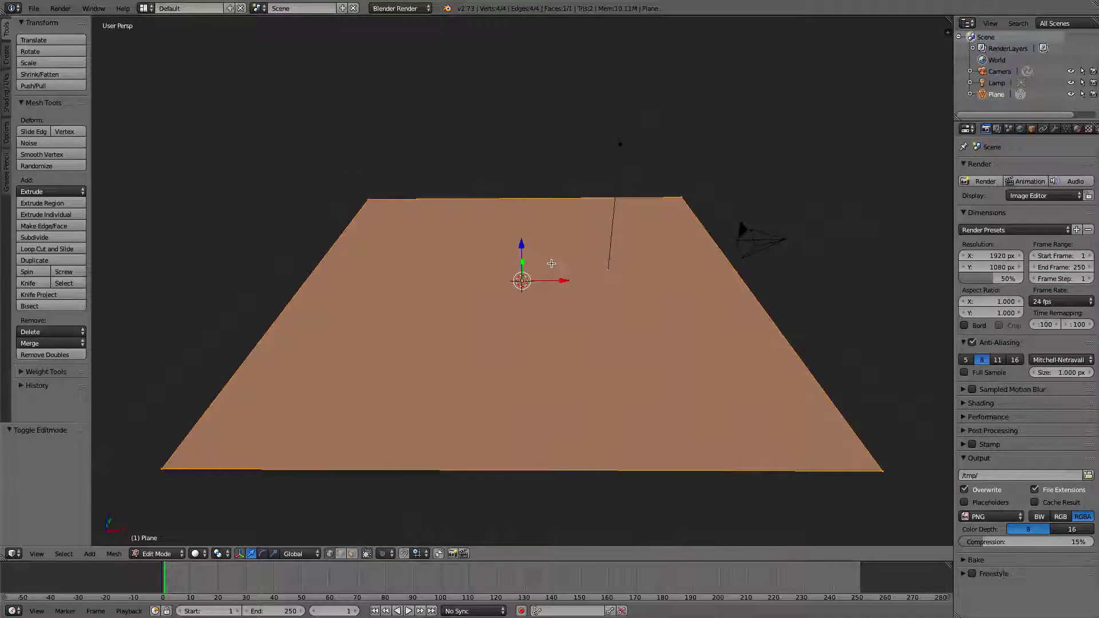
{"action": "key", "text": "w"}
{"action": "left_click", "coordinate": [551, 264]}
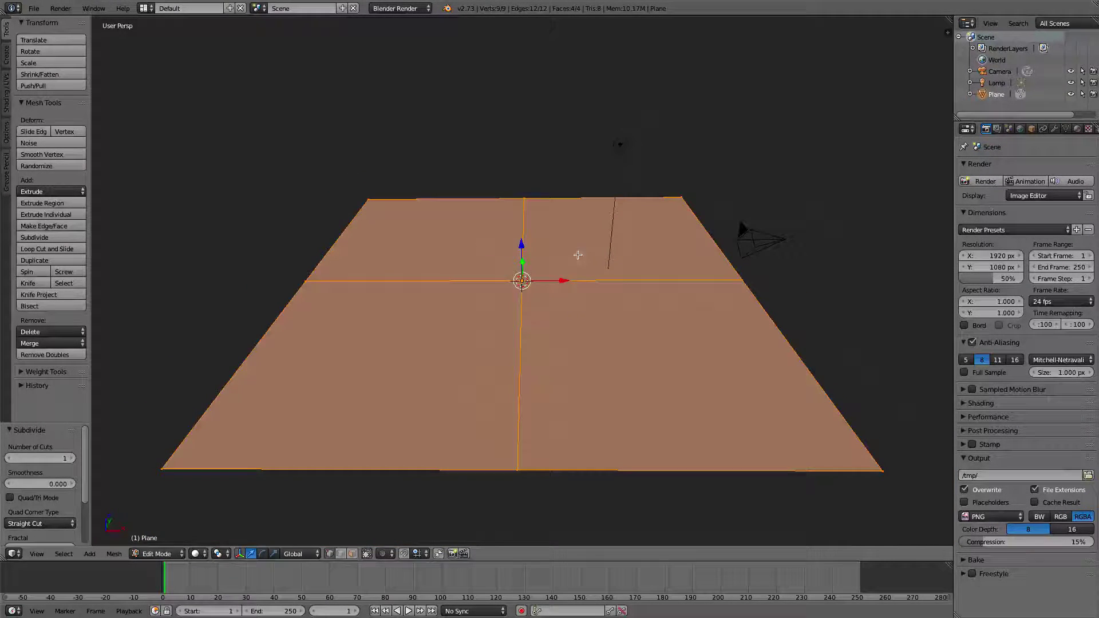
{"action": "left_click_drag", "start_coordinate": [90, 417], "coordinate": [152, 373]}
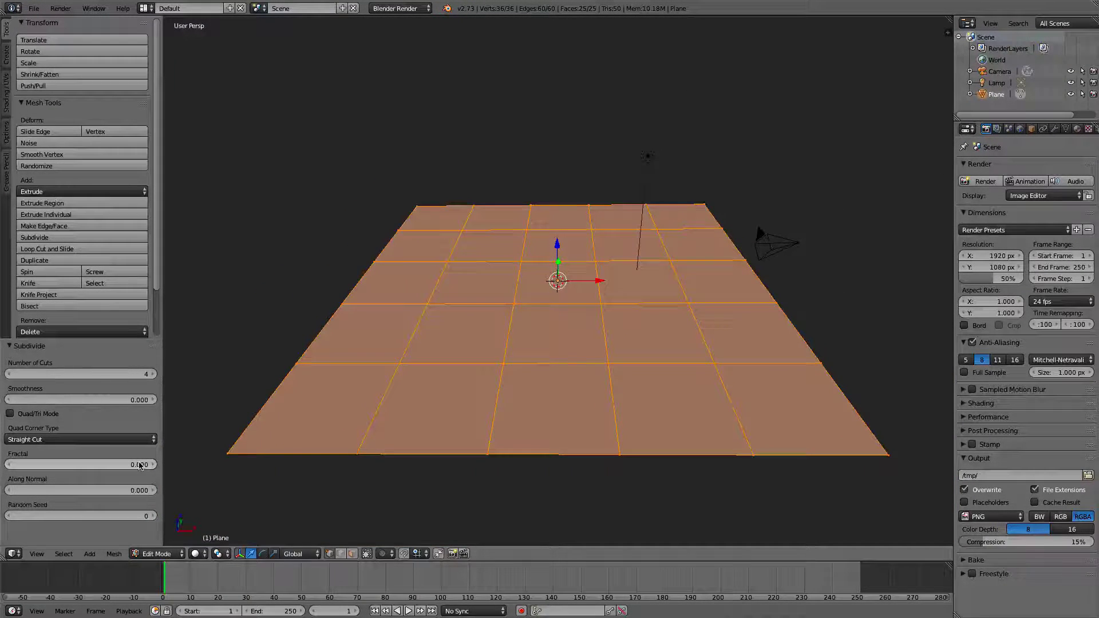
Step: Set the subdivision's fractal value to 0.5 to give the plane uneven terrain
{"action": "left_click", "coordinate": [139, 480]}
{"action": "mouse_move", "coordinate": [139, 464]}
{"action": "left_mouse_down"}
{"action": "mouse_move", "coordinate": [189, 464]}
{"action": "mouse_move", "coordinate": [142, 464]}
{"action": "left_mouse_up"}
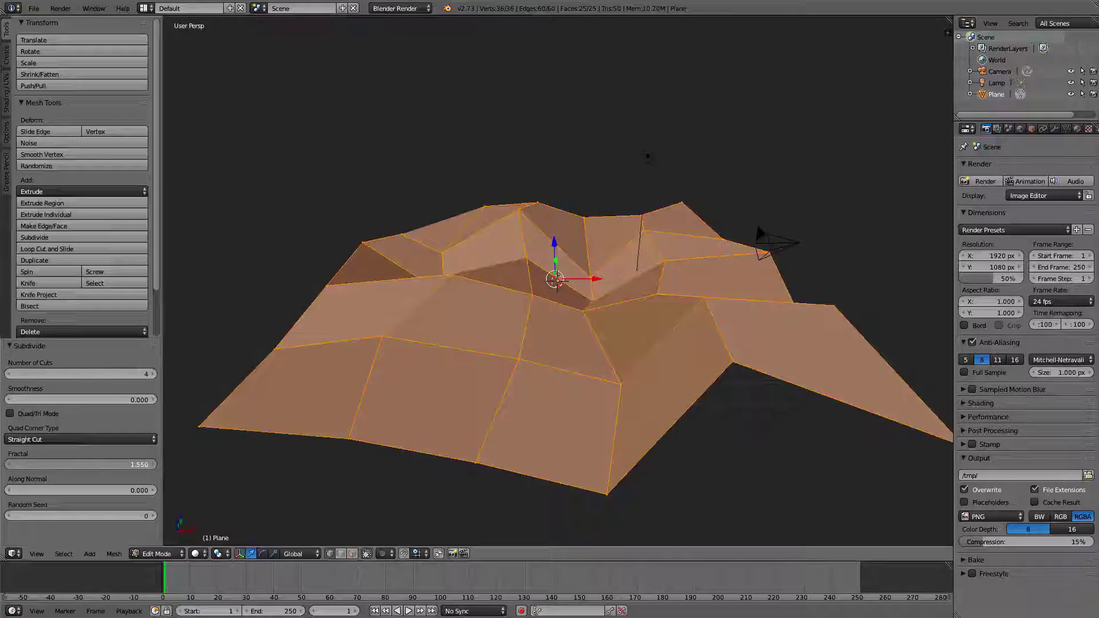
{"action": "left_click", "coordinate": [137, 464]}
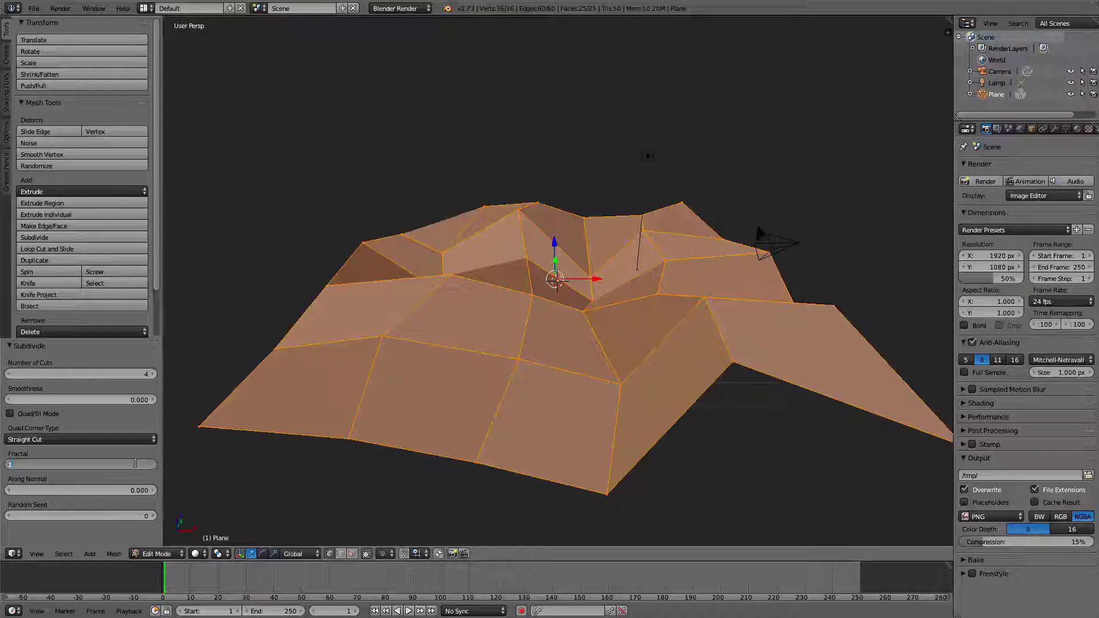
{"action": "key", "text": "Return"}
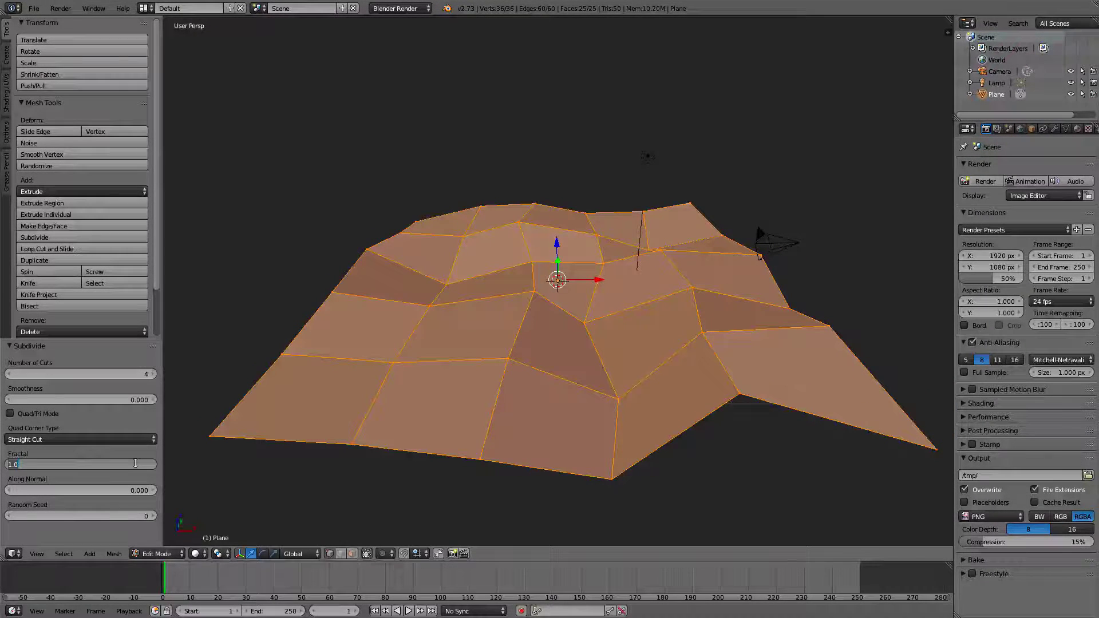
{"action": "type", "text": "0"}
{"action": "key", "text": "Return"}
Step: Set the subdivision's random seed to 1 and inspect the terrain shape from several angles
{"action": "scroll", "coordinate": [650, 285], "scroll_direction": "up", "scroll_amount": 3}
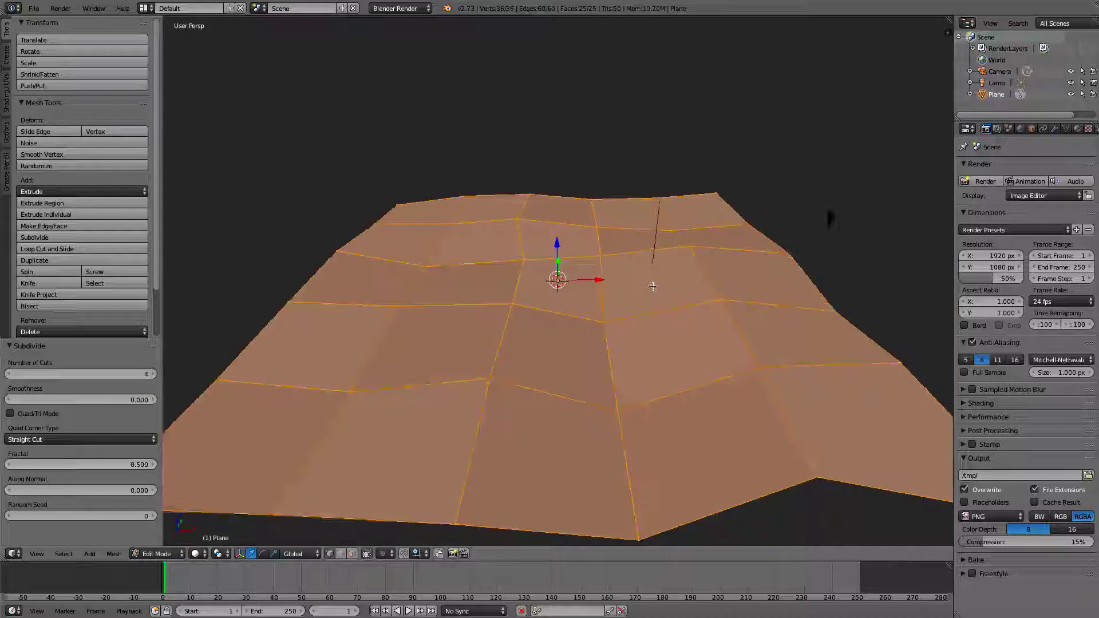
{"action": "scroll", "coordinate": [658, 317], "scroll_direction": "down", "scroll_amount": 2}
{"action": "middle_click_drag", "start_coordinate": [658, 317], "coordinate": [576, 308]}
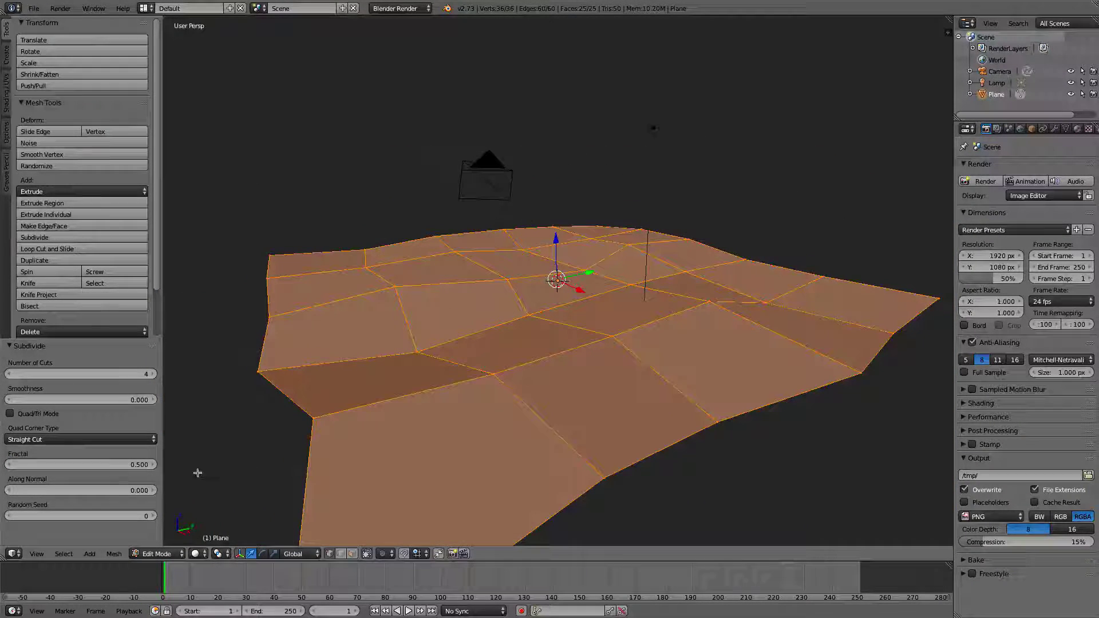
{"action": "left_click", "coordinate": [154, 516]}
{"action": "scroll", "coordinate": [456, 306], "scroll_direction": "down", "scroll_amount": 5}
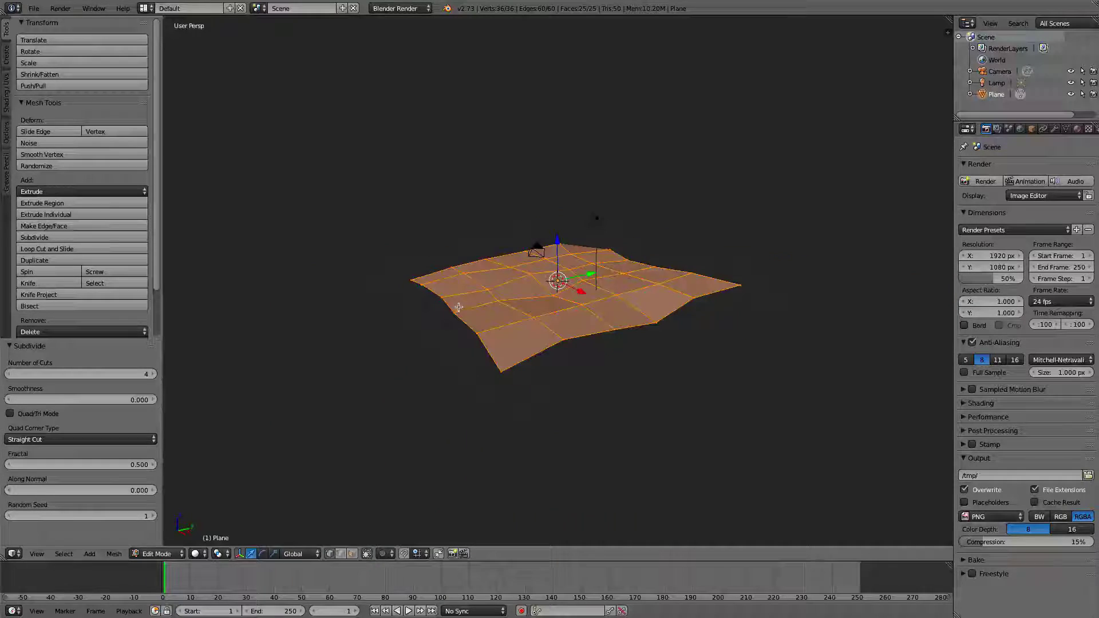
{"action": "middle_click_drag", "start_coordinate": [456, 306], "coordinate": [554, 306]}
{"action": "scroll", "coordinate": [555, 306], "scroll_direction": "up", "scroll_amount": 5}
{"action": "scroll", "coordinate": [554, 306], "scroll_direction": "down", "scroll_amount": 2}
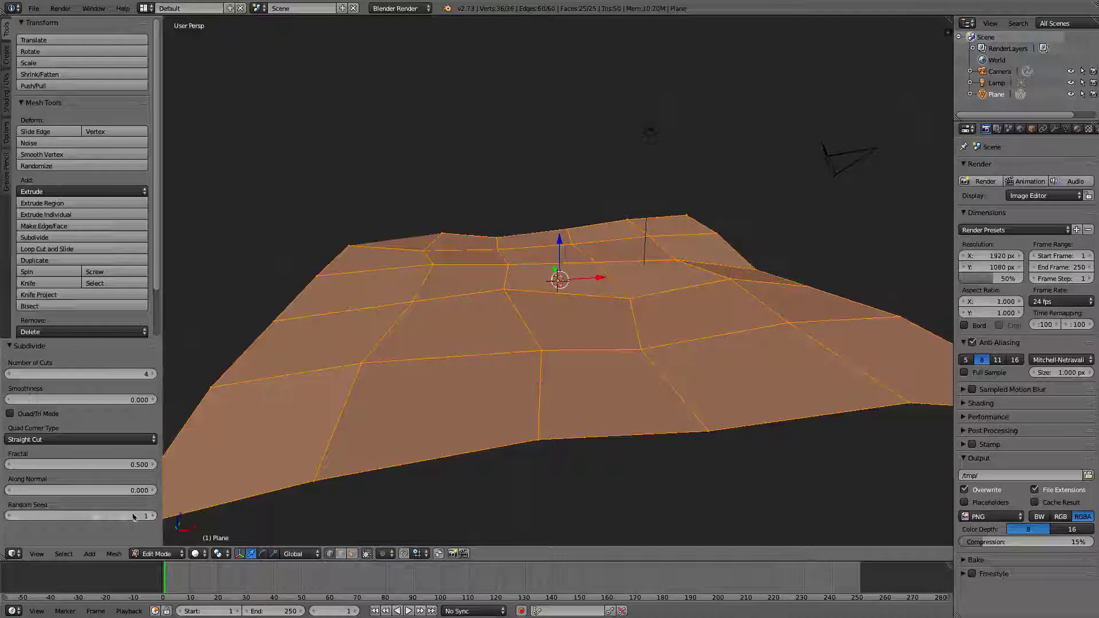
Step: Return the terrain to Object Mode and apply smooth shading to it
{"action": "left_click", "coordinate": [165, 553]}
{"action": "left_click", "coordinate": [162, 540]}
{"action": "scroll", "coordinate": [461, 337], "scroll_direction": "down", "scroll_amount": 4}
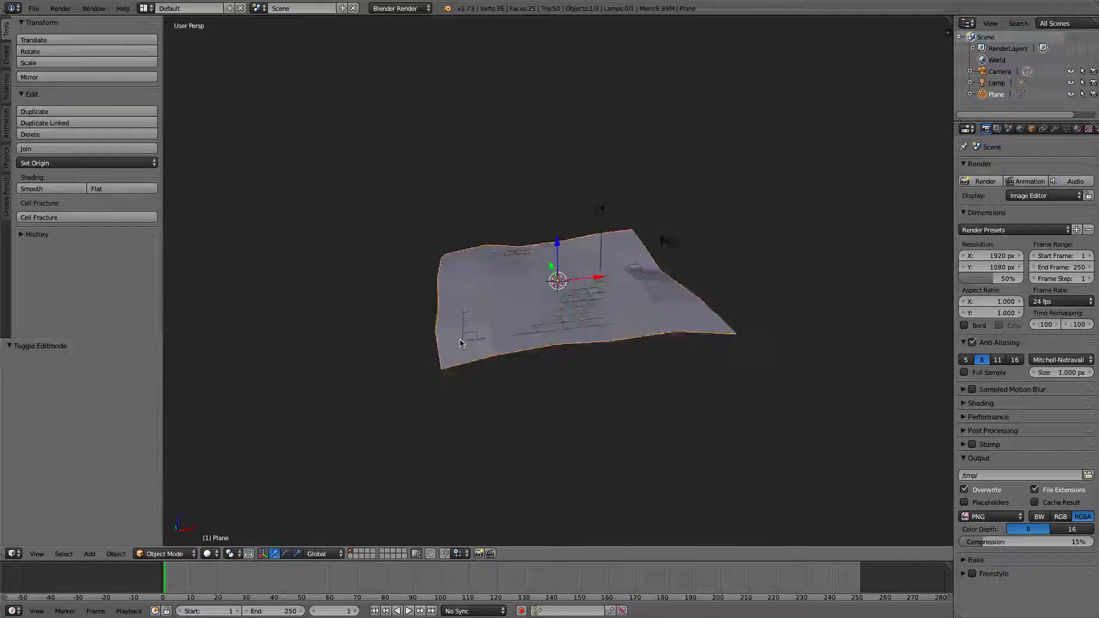
{"action": "mouse_move", "coordinate": [461, 338]}
{"action": "middle_mouse_down"}
{"action": "mouse_move", "coordinate": [449, 352]}
{"action": "mouse_move", "coordinate": [458, 340]}
{"action": "middle_mouse_up"}
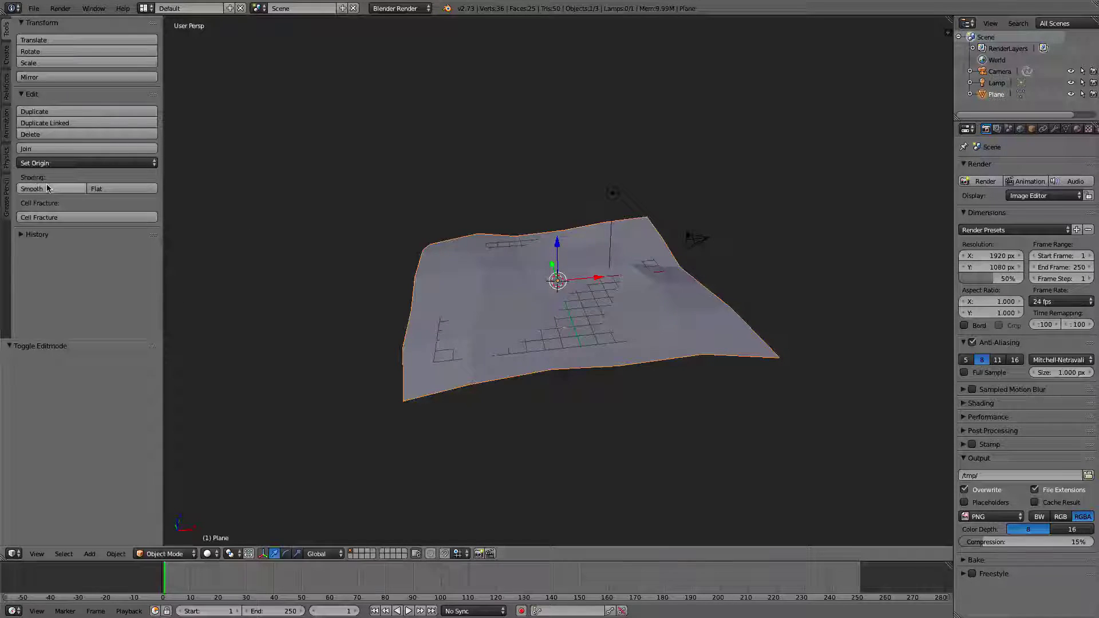
{"action": "mouse_move", "coordinate": [548, 305]}
{"action": "middle_mouse_down"}
{"action": "mouse_move", "coordinate": [599, 305]}
{"action": "mouse_move", "coordinate": [555, 315]}
{"action": "middle_mouse_up"}
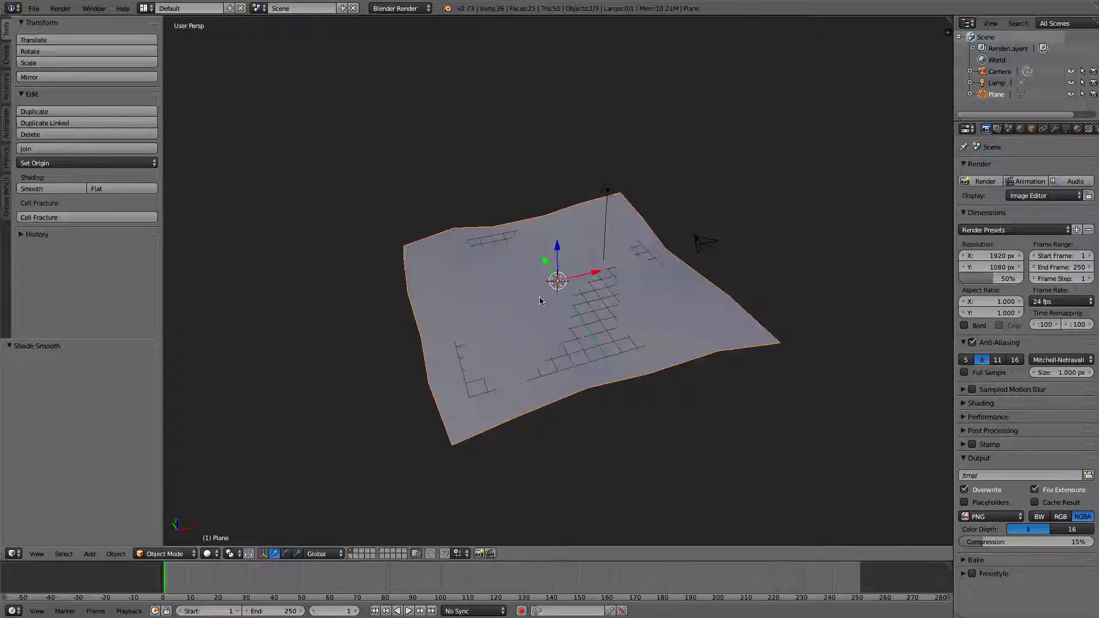
Step: Put the terrain in Edit Mode, widen the properties area and add a new material to the plane
{"action": "key", "text": "Tab"}
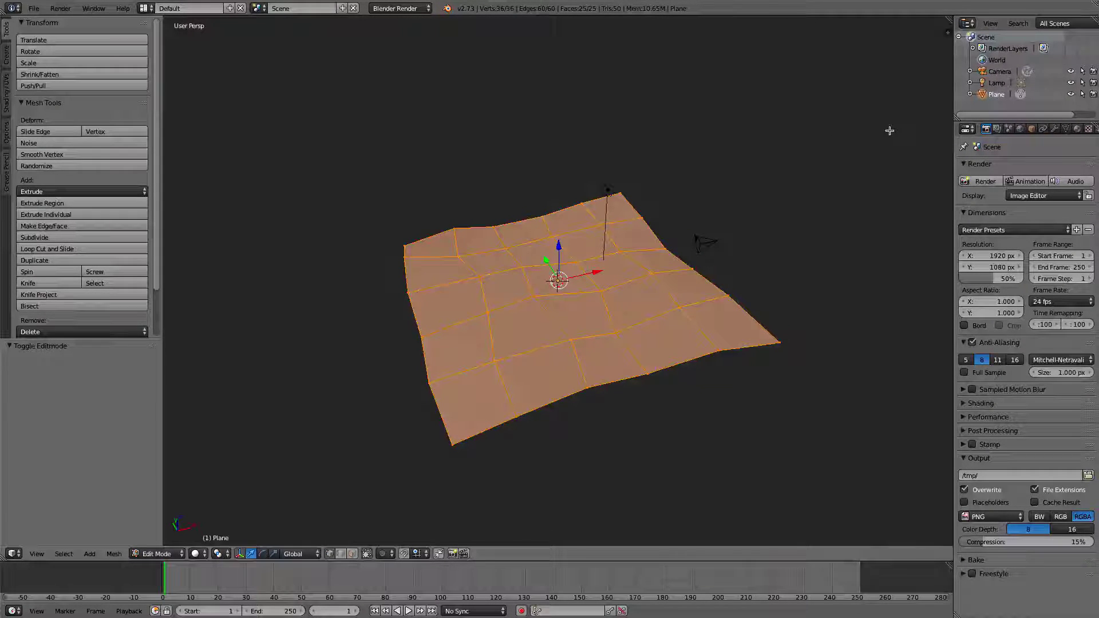
{"action": "left_click_drag", "start_coordinate": [953, 151], "coordinate": [773, 182]}
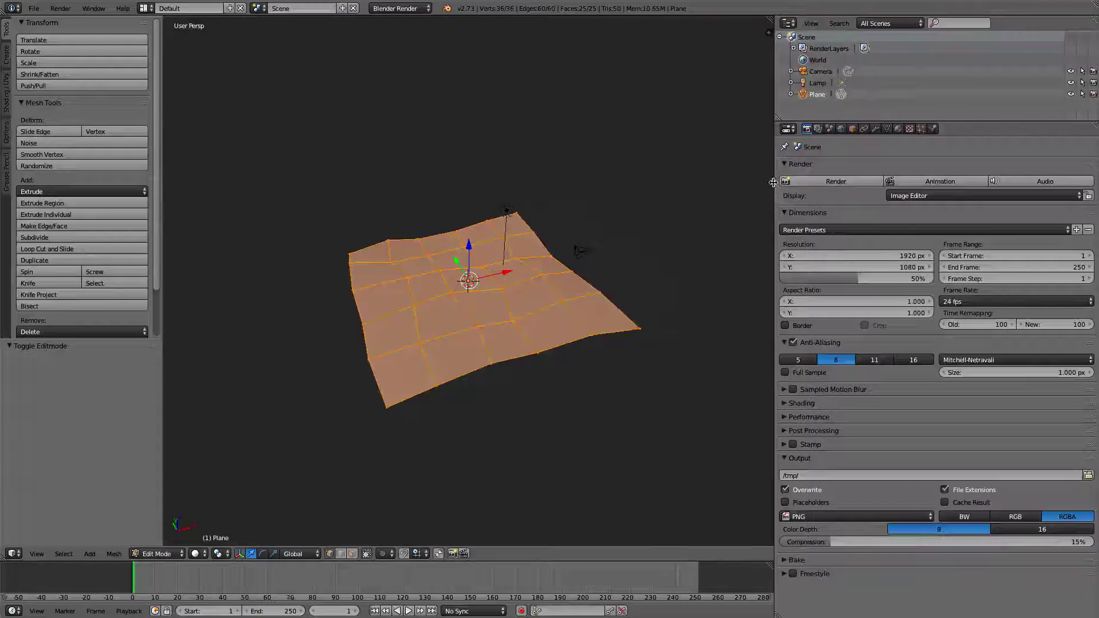
{"action": "left_click", "coordinate": [899, 130]}
{"action": "left_click", "coordinate": [887, 215]}
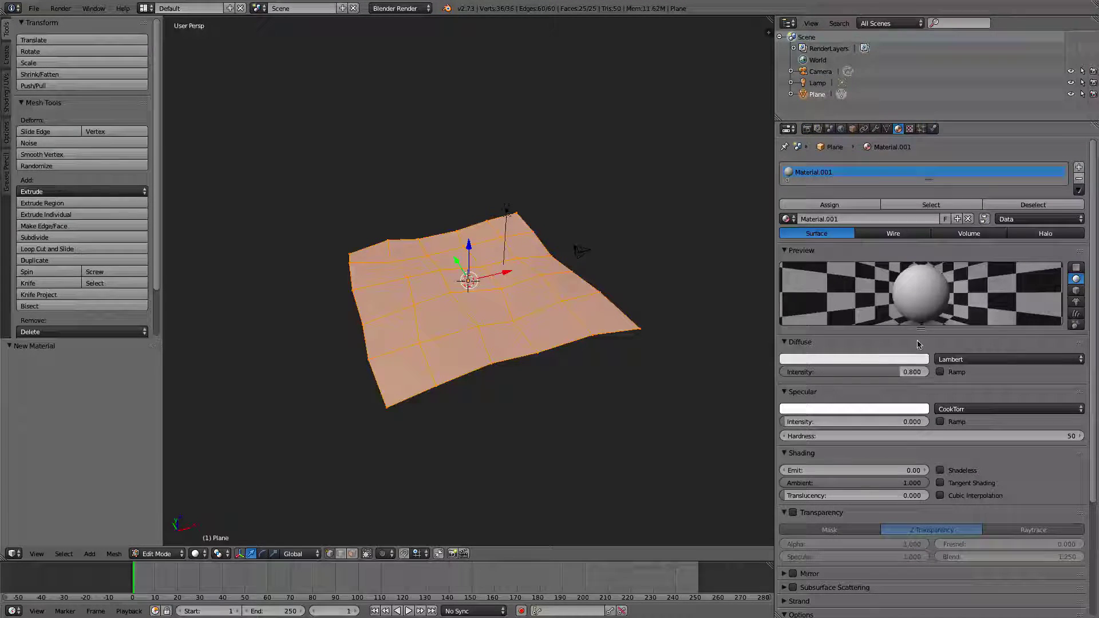
Step: Add a new texture to the material and load sand_37.jpg from the Sand folder as its image
{"action": "left_click", "coordinate": [910, 129]}
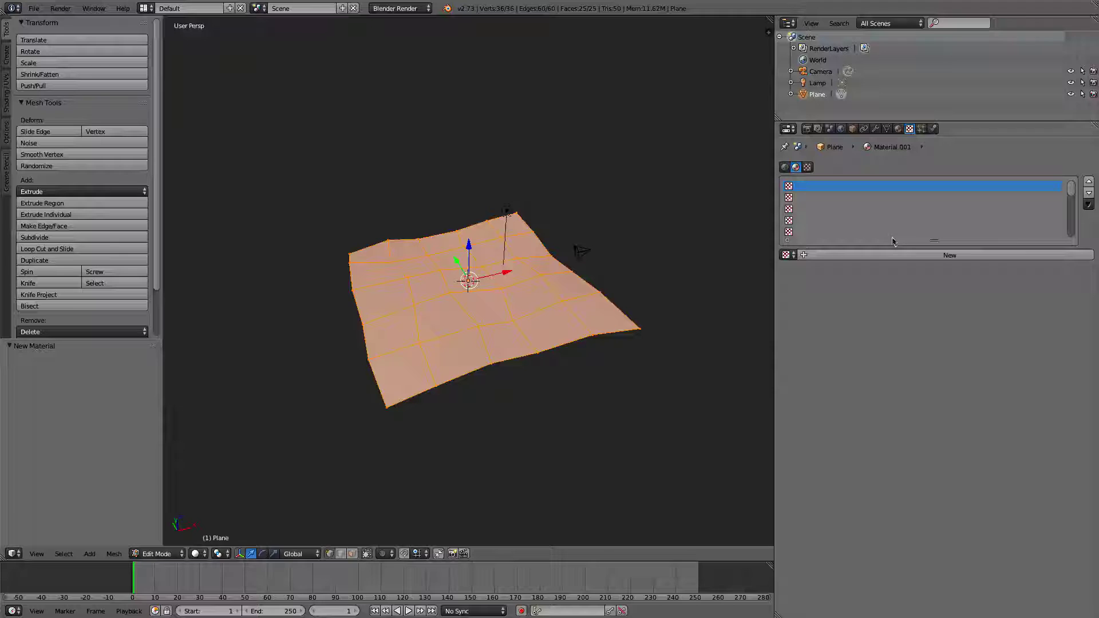
{"action": "left_click", "coordinate": [890, 255]}
{"action": "left_click", "coordinate": [1003, 439]}
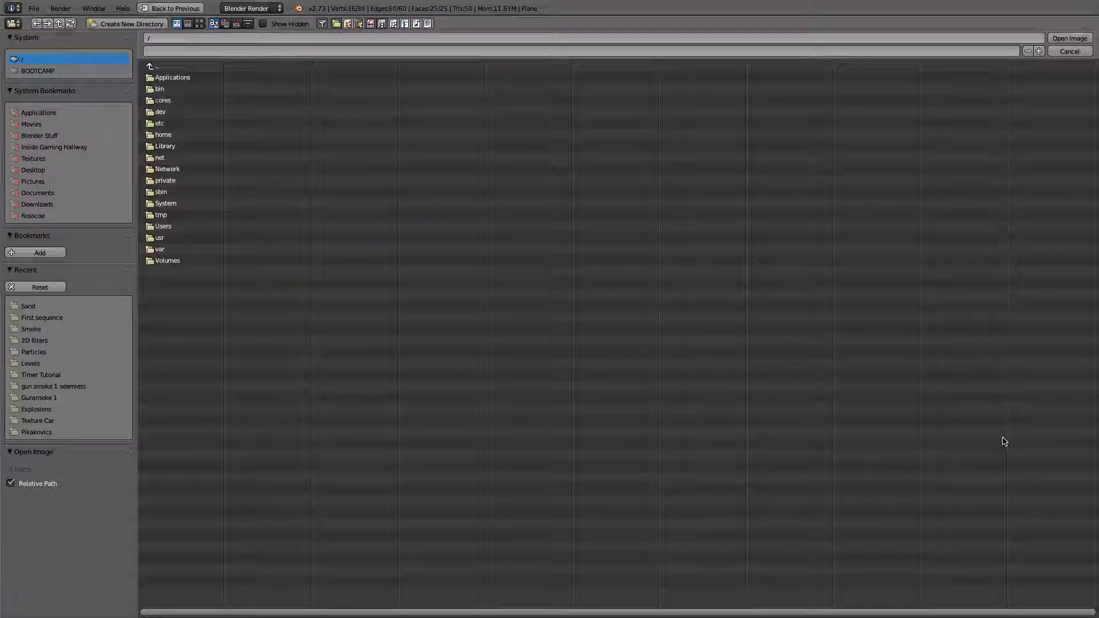
{"action": "left_click", "coordinate": [35, 306]}
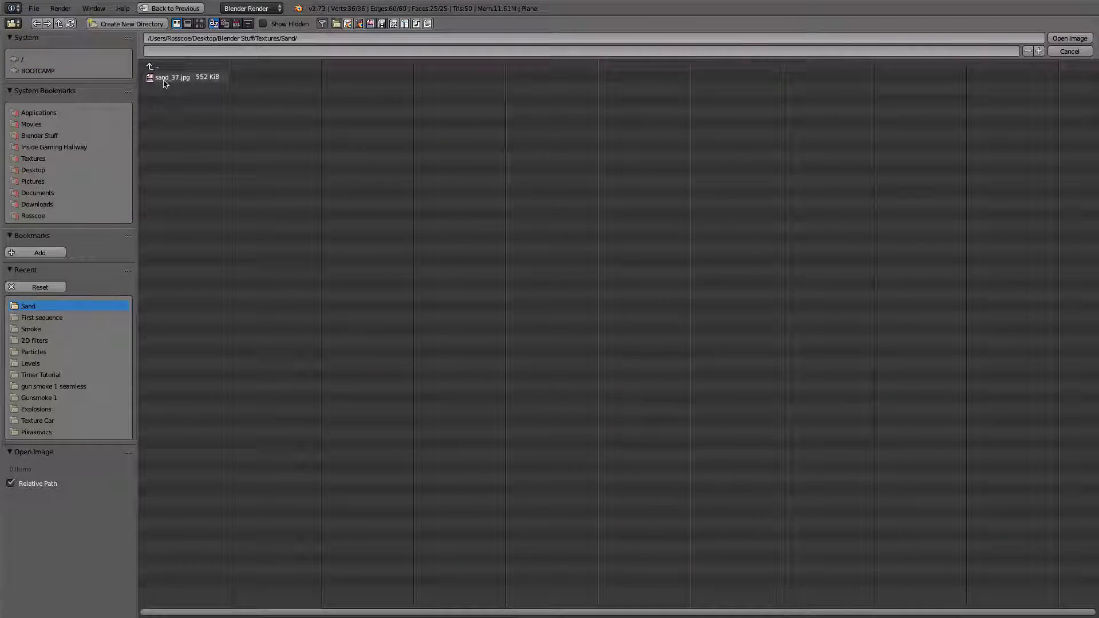
{"action": "left_click", "coordinate": [1069, 39]}
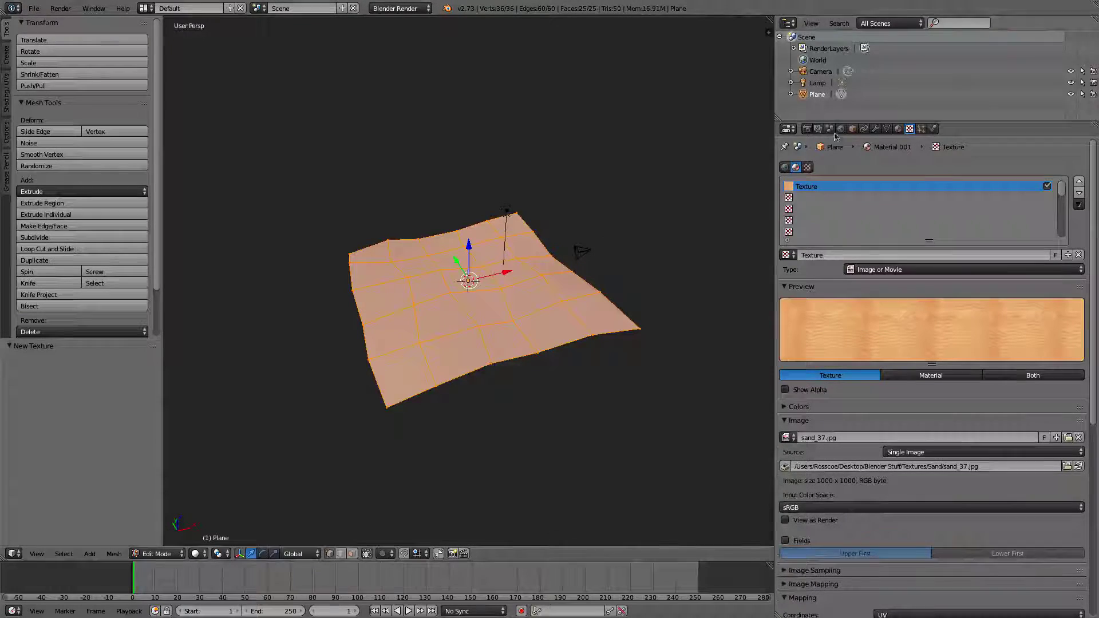
Step: UV unwrap the whole terrain mesh with the standard Unwrap method
{"action": "scroll", "coordinate": [516, 250], "scroll_direction": "up", "scroll_amount": 2}
{"action": "scroll", "coordinate": [516, 251], "scroll_direction": "up", "scroll_amount": 3}
{"action": "scroll", "coordinate": [515, 251], "scroll_direction": "down", "scroll_amount": 3}
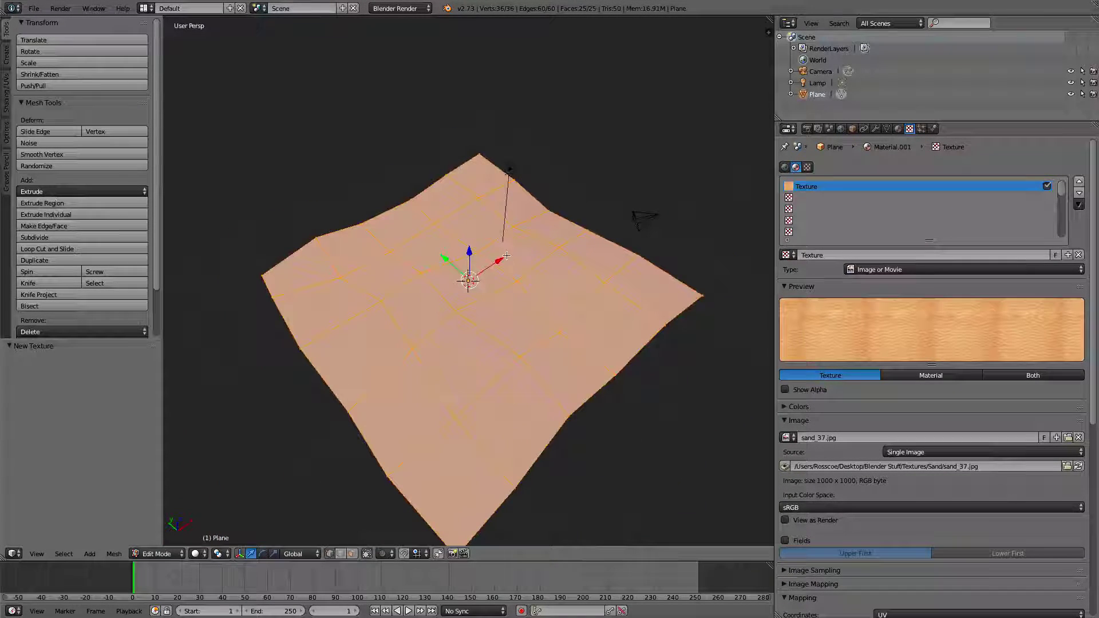
{"action": "key", "text": "u"}
{"action": "left_click", "coordinate": [477, 250]}
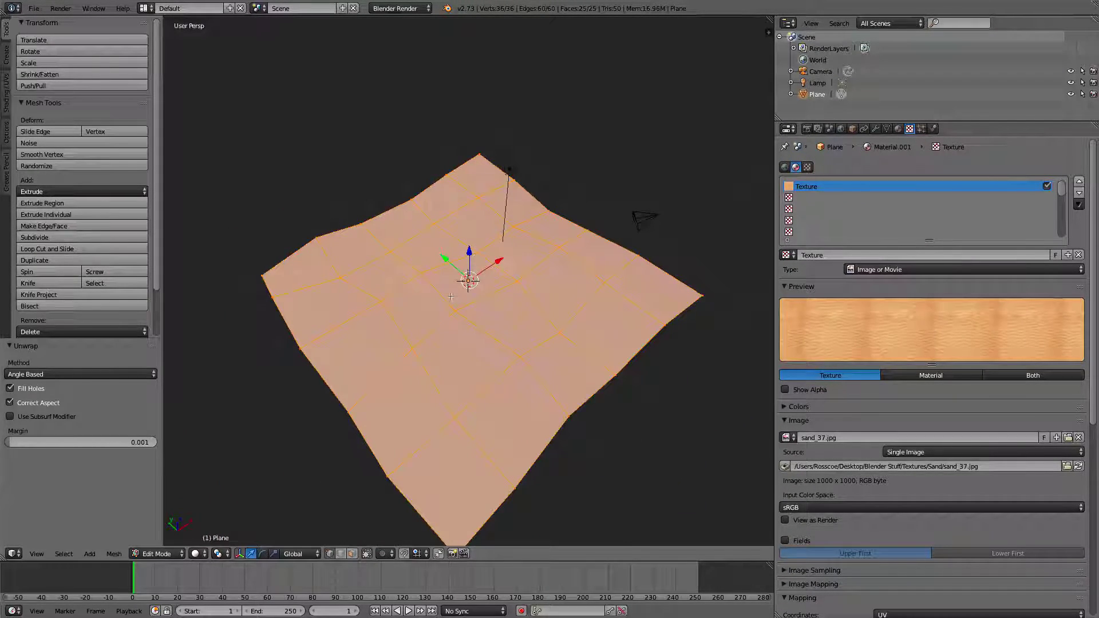
Step: Display the viewport with Material shading and switch the render engine to Blender Game
{"action": "left_click", "coordinate": [198, 554]}
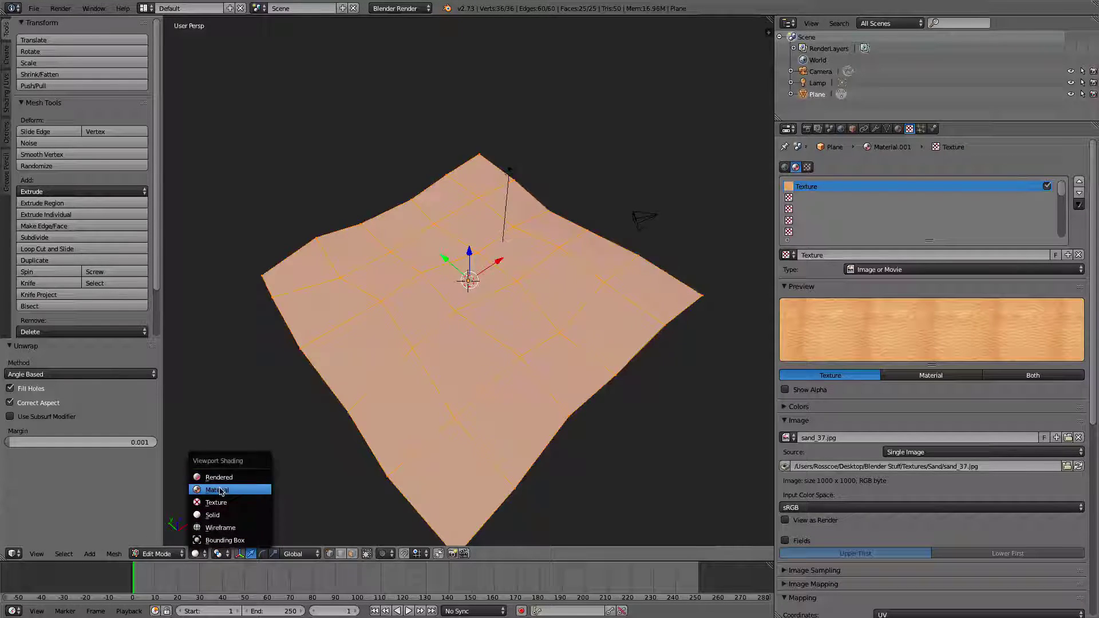
{"action": "left_click", "coordinate": [221, 491]}
{"action": "left_click", "coordinate": [400, 10]}
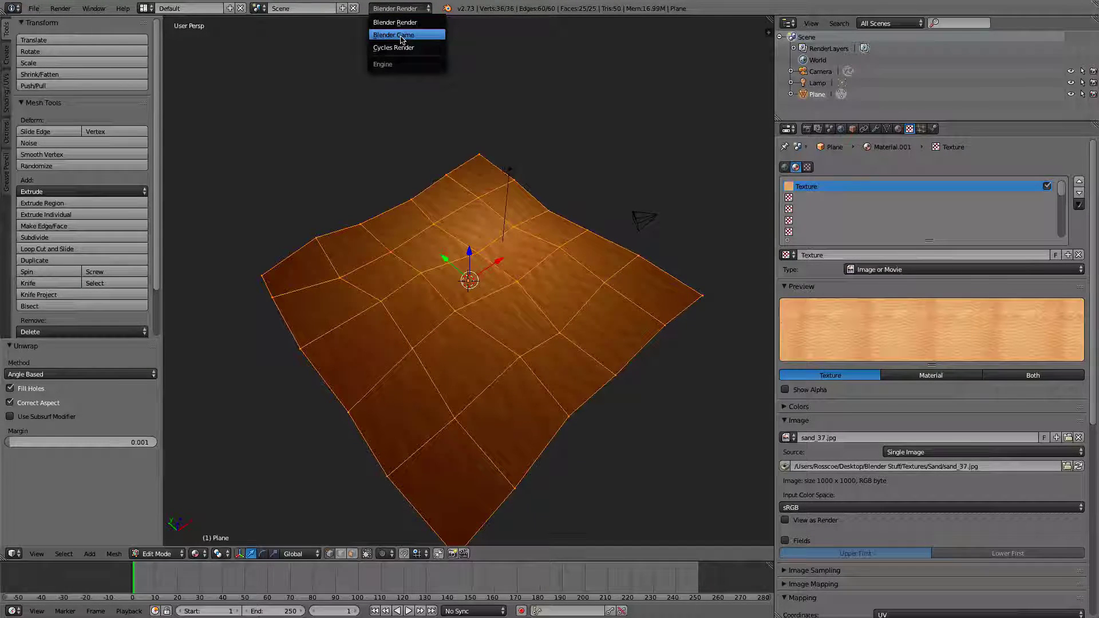
{"action": "left_click", "coordinate": [394, 35]}
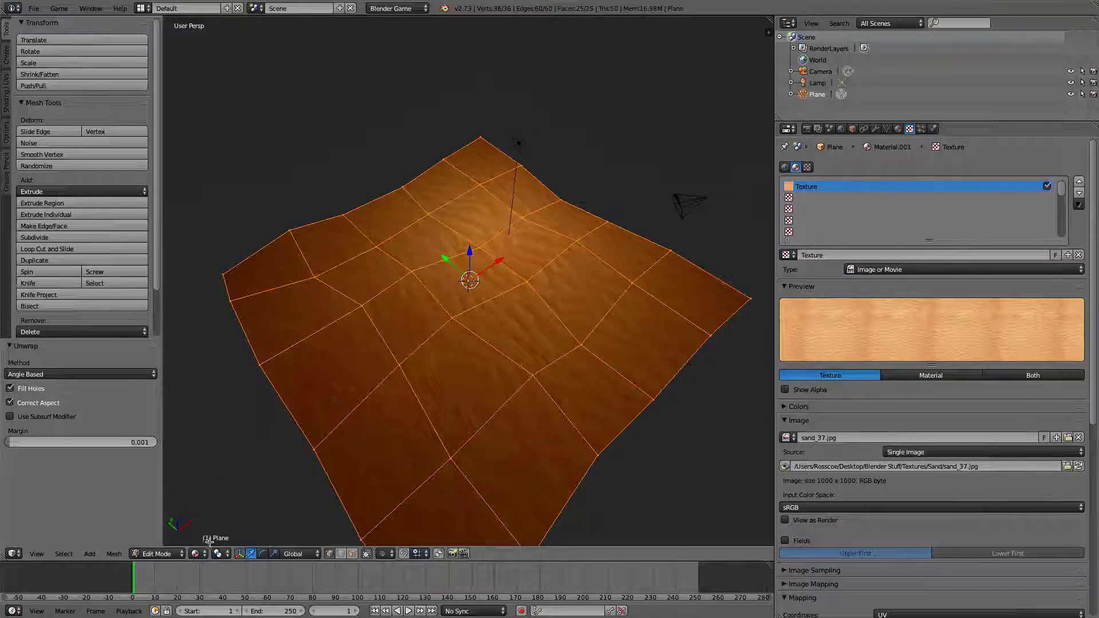
Step: Return to Object Mode and set the game engine's shading mode to GLSL
{"action": "left_click", "coordinate": [161, 554]}
{"action": "left_click", "coordinate": [174, 540]}
{"action": "middle_click_drag", "start_coordinate": [338, 470], "coordinate": [510, 434]}
{"action": "left_click", "coordinate": [806, 128]}
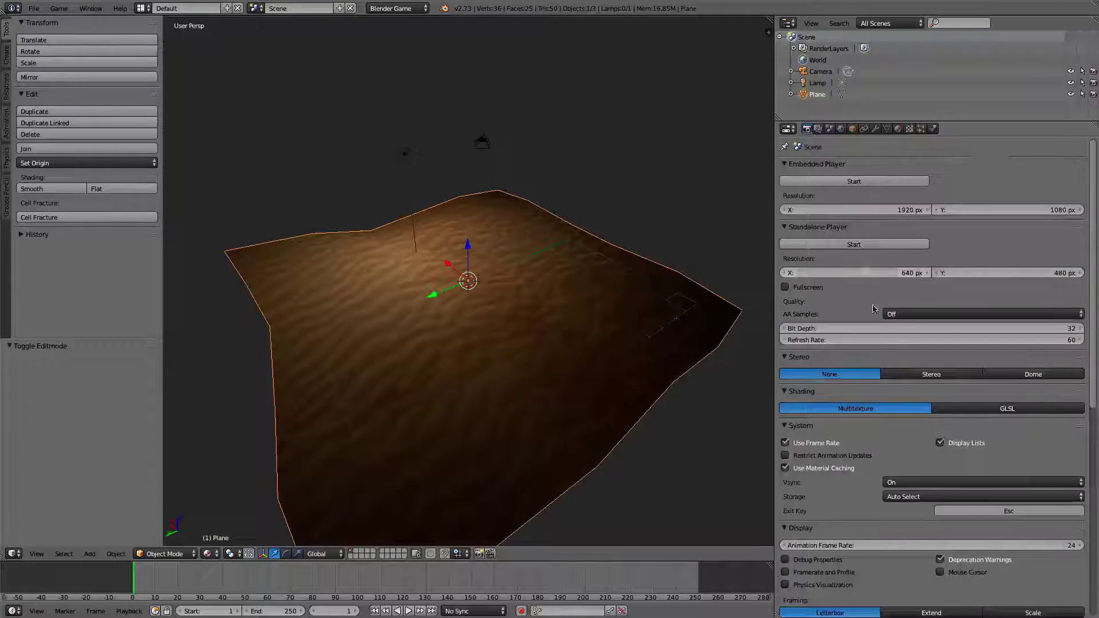
{"action": "left_click", "coordinate": [1007, 409]}
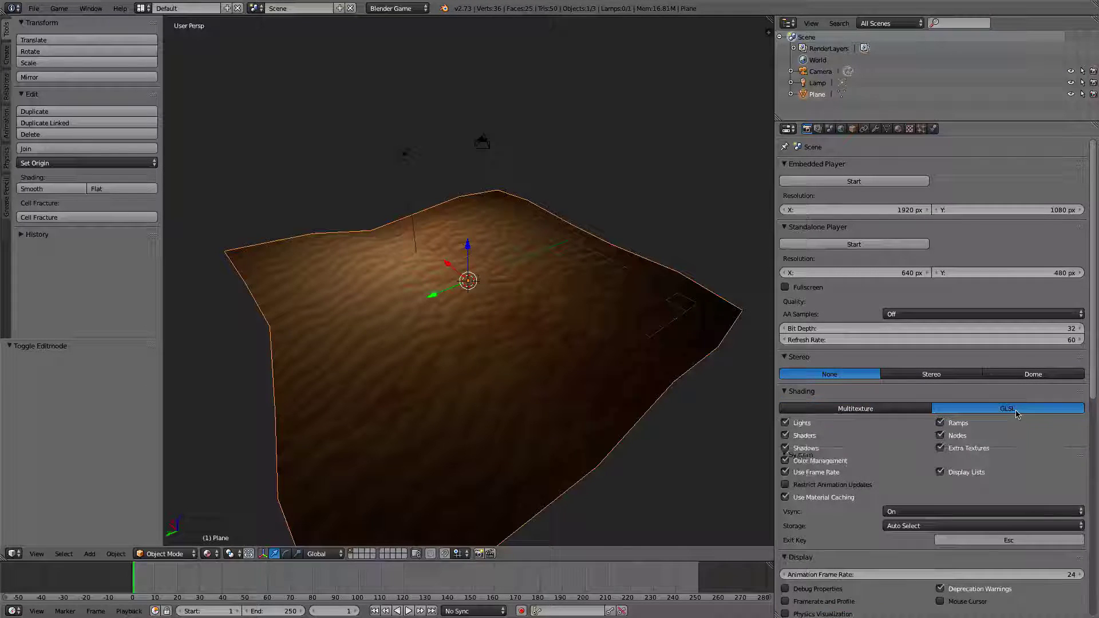
Step: Raise the lamp 24 units along the Z axis in front view
{"action": "scroll", "coordinate": [492, 242], "scroll_direction": "up", "scroll_amount": 3}
{"action": "scroll", "coordinate": [492, 242], "scroll_direction": "down", "scroll_amount": 5}
{"action": "middle_click_drag", "start_coordinate": [491, 238], "coordinate": [394, 256]}
{"action": "right_click", "coordinate": [486, 188]}
{"action": "middle_click_drag", "start_coordinate": [530, 262], "coordinate": [465, 220]}
{"action": "key", "text": "KP_1"}
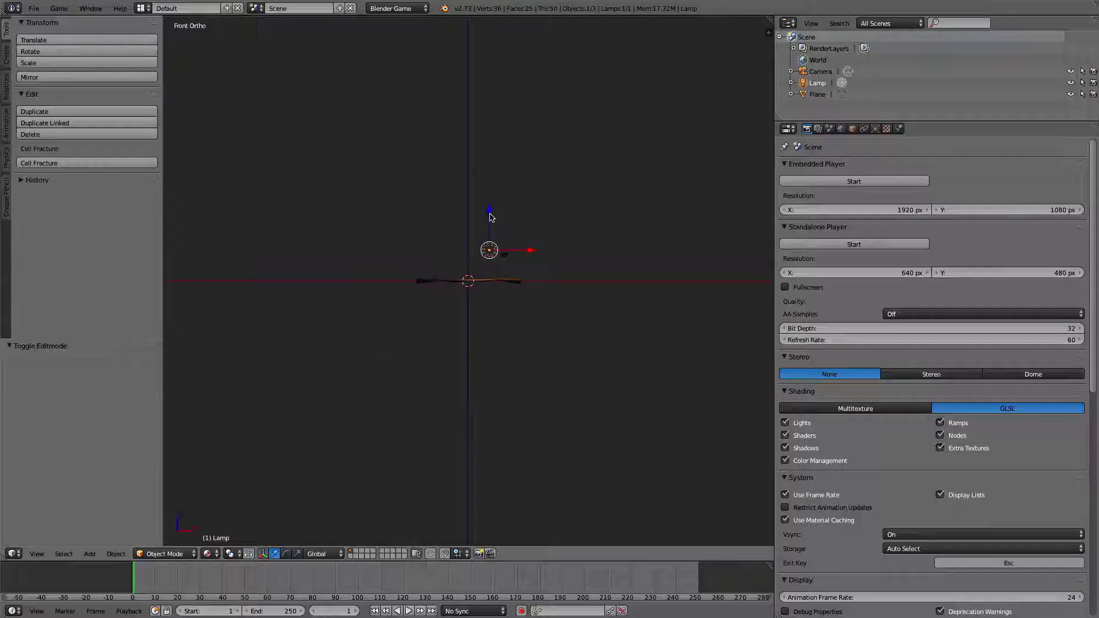
{"action": "left_click_drag", "start_coordinate": [490, 217], "coordinate": [511, 99]}
{"action": "left_click", "coordinate": [511, 94]}
Step: Change the lamp type to Sun and rotate the lamp by -25° in front view
{"action": "left_click", "coordinate": [875, 128]}
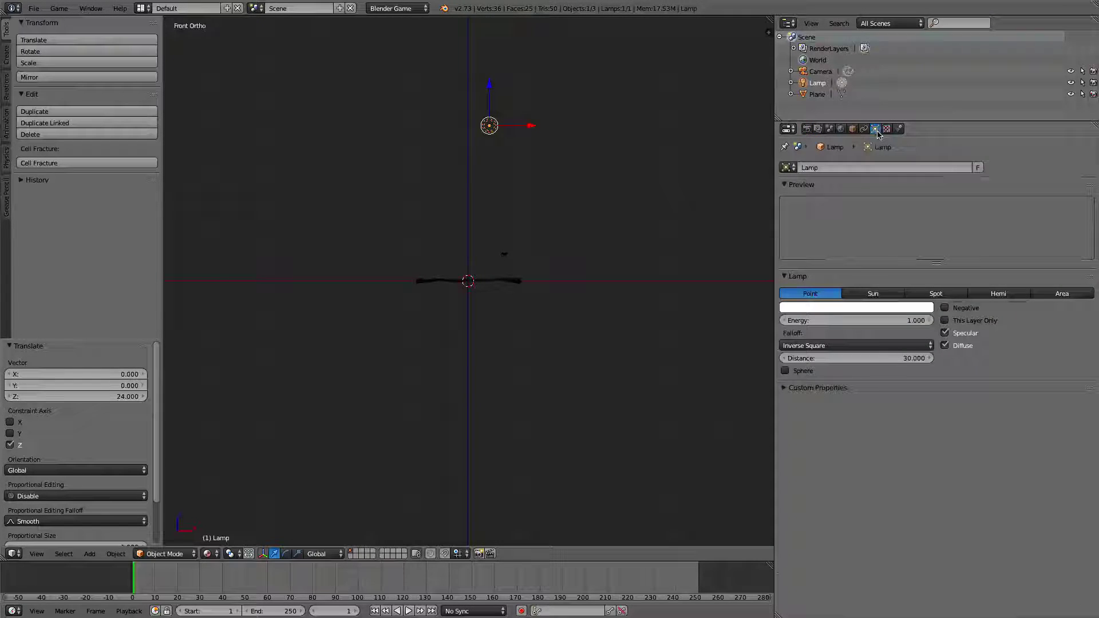
{"action": "left_click", "coordinate": [885, 293]}
{"action": "scroll", "coordinate": [613, 98], "scroll_direction": "up", "scroll_amount": 1}
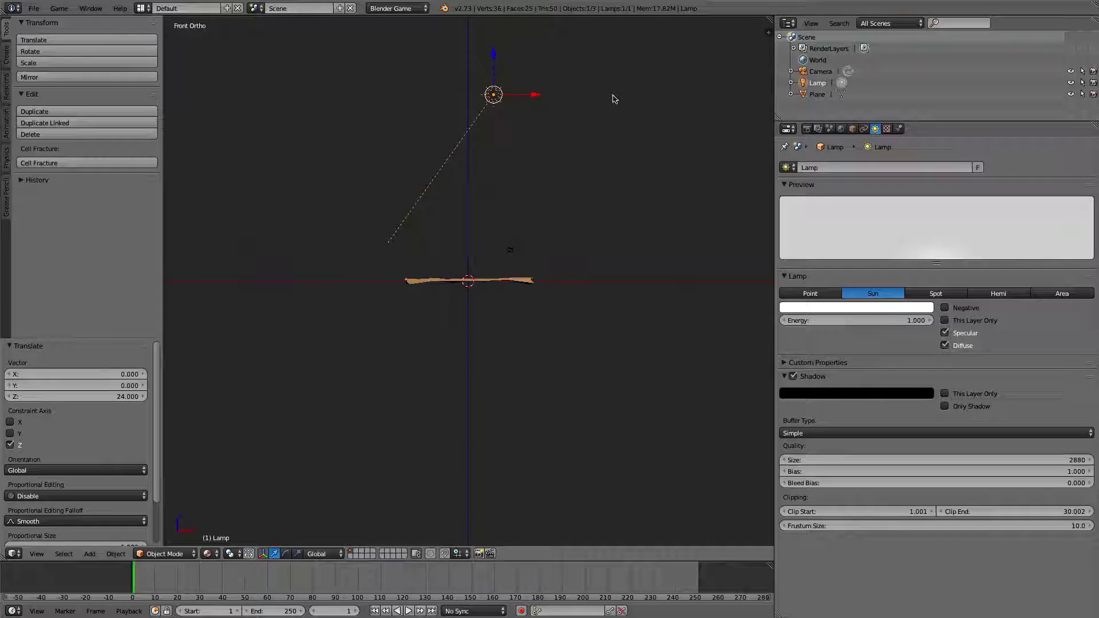
{"action": "key", "text": "r"}
{"action": "left_click", "coordinate": [583, 53]}
{"action": "middle_click_drag", "start_coordinate": [584, 53], "coordinate": [566, 164]}
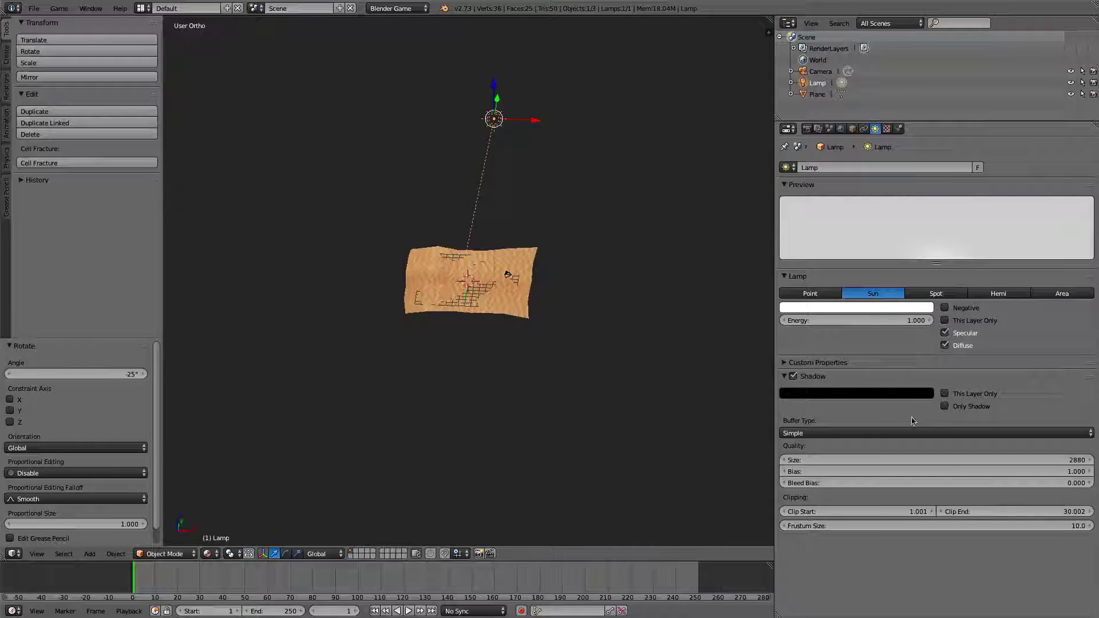
Step: Set the sun lamp's shadow buffer type to Variance
{"action": "left_click", "coordinate": [893, 433]}
{"action": "left_click", "coordinate": [864, 413]}
{"action": "scroll", "coordinate": [537, 248], "scroll_direction": "up", "scroll_amount": 3}
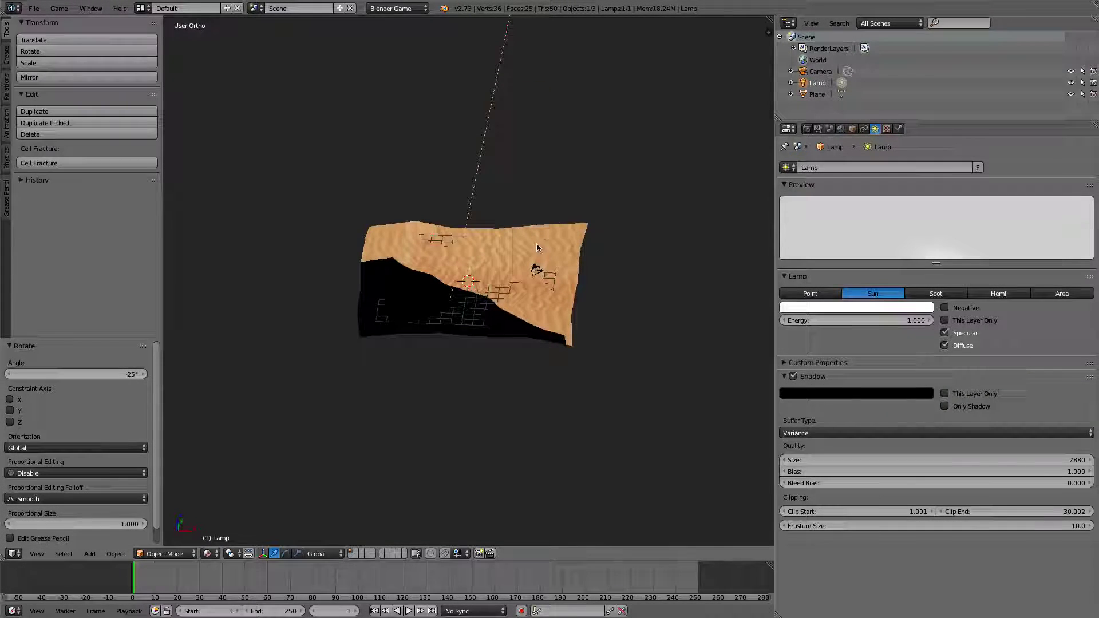
{"action": "scroll", "coordinate": [600, 70], "scroll_direction": "down", "scroll_amount": 1}
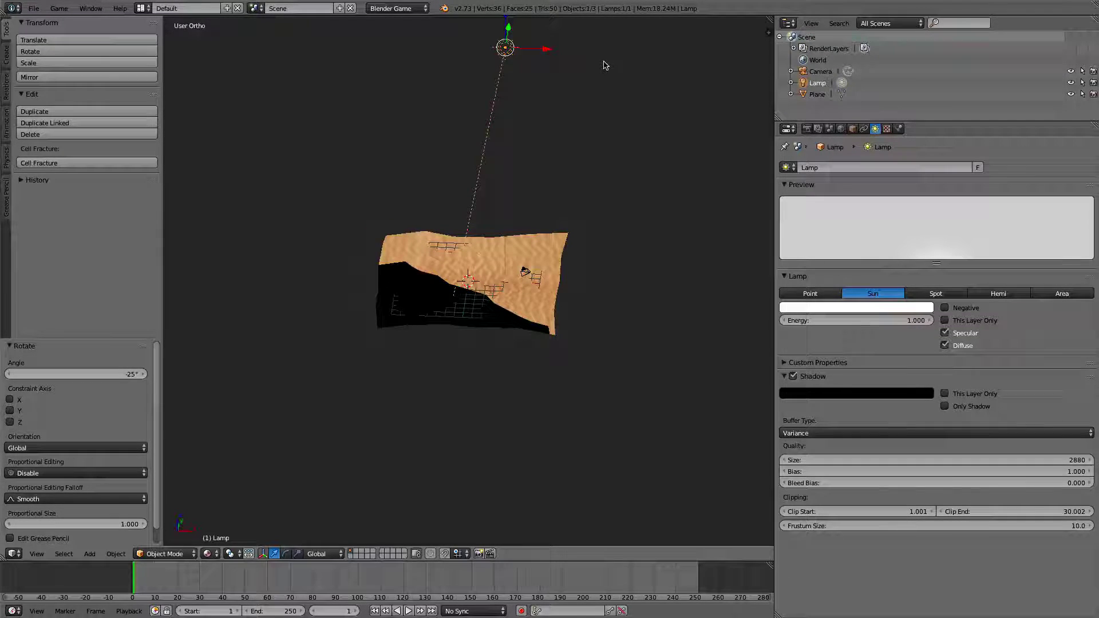
{"action": "key", "text": "r"}
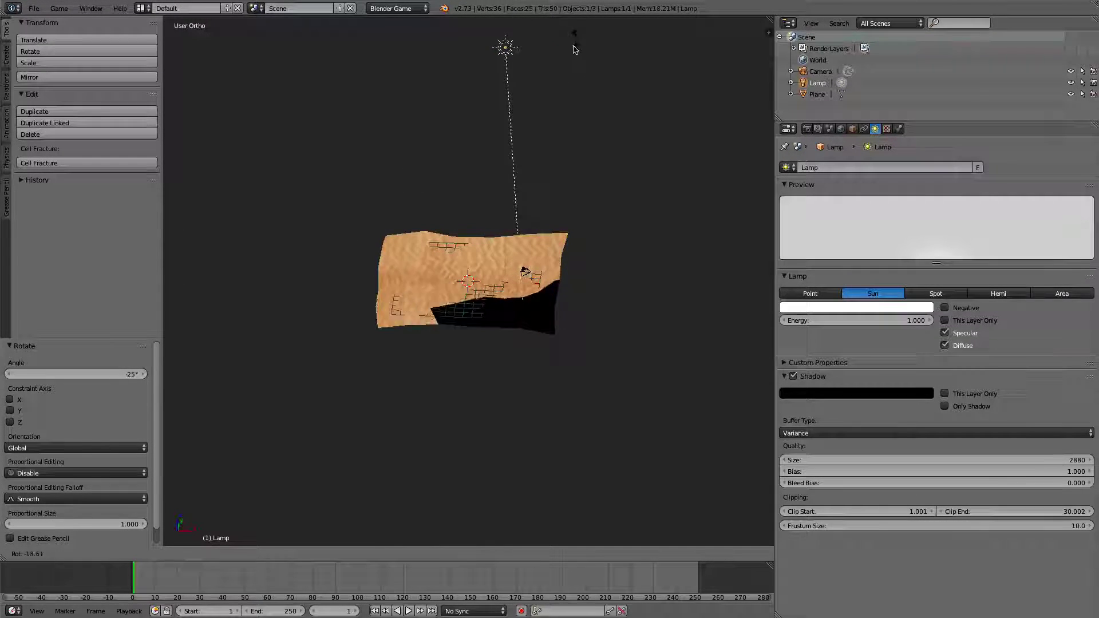
{"action": "key", "text": "r"}
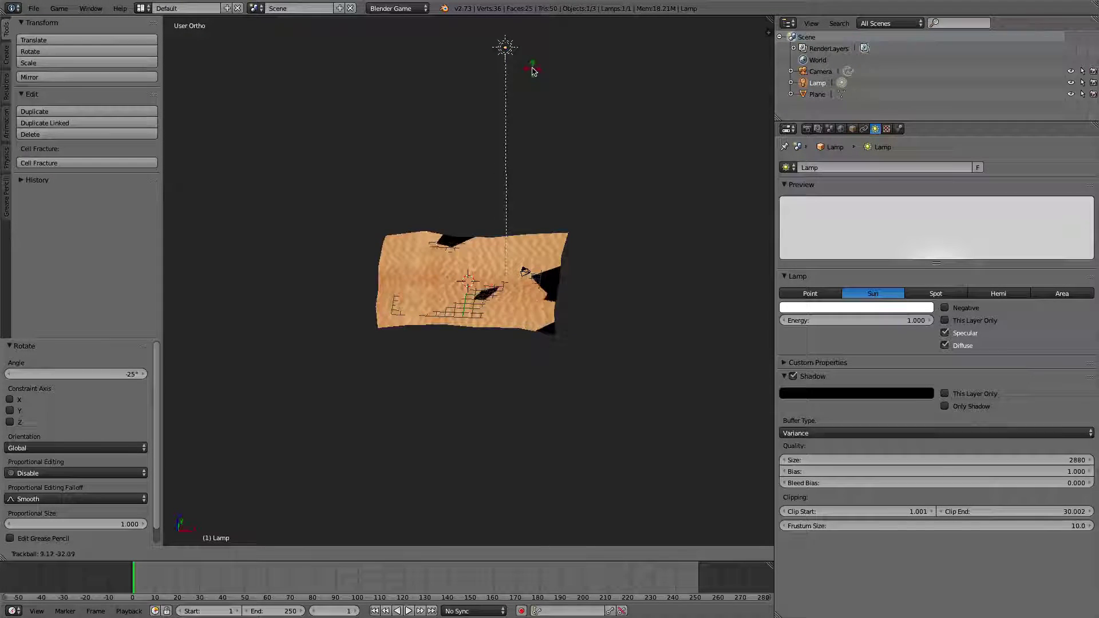
{"action": "right_click", "coordinate": [535, 73]}
Step: Lower the sun lamp about 4.3 units along the Z axis
{"action": "left_click_drag", "start_coordinate": [505, 31], "coordinate": [506, 41]}
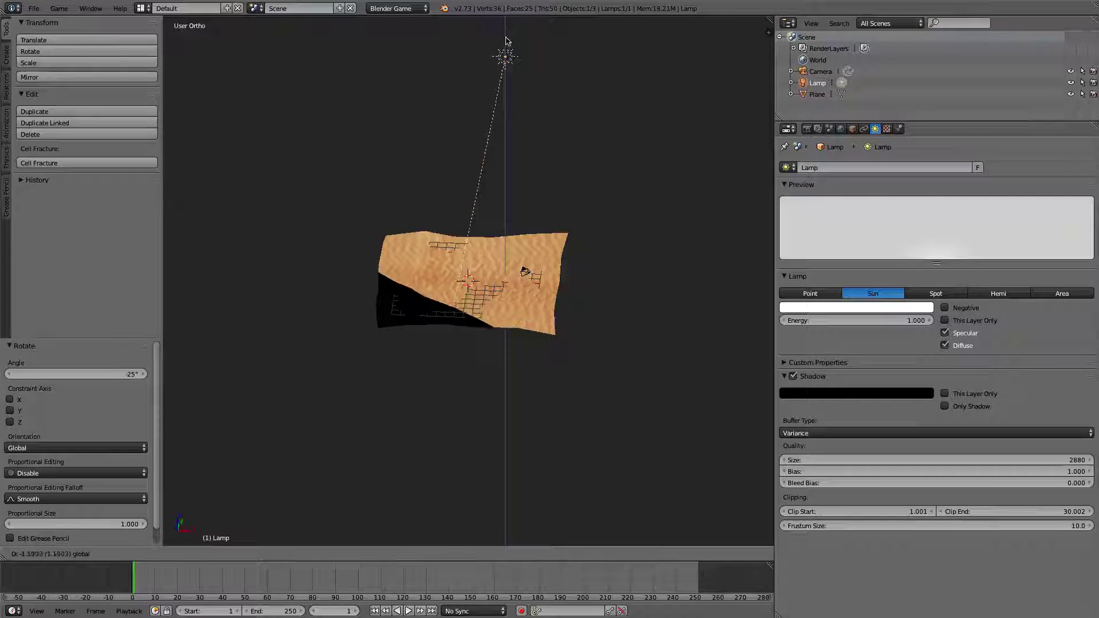
{"action": "left_click", "coordinate": [510, 68]}
{"action": "middle_click_drag", "start_coordinate": [506, 72], "coordinate": [542, 176]}
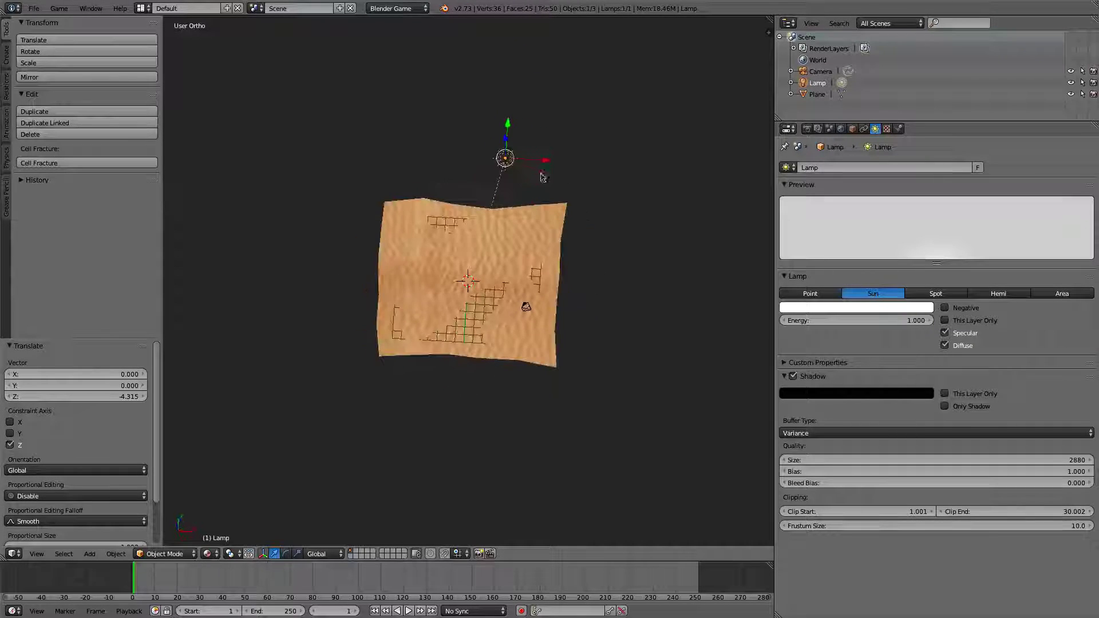
Step: Try a pale green tint for the sun lamp's light colour, then restore pure white
{"action": "left_click", "coordinate": [821, 309]}
{"action": "left_click", "coordinate": [826, 192]}
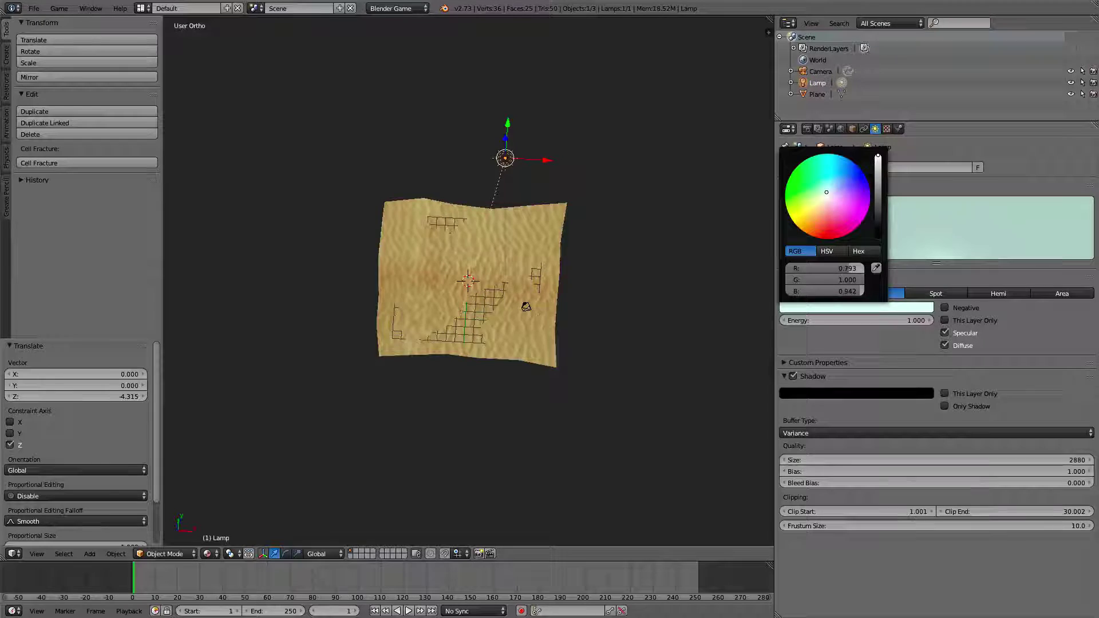
{"action": "left_click_drag", "start_coordinate": [826, 192], "coordinate": [828, 197]}
Step: Add a UV sphere at the centre of the sand terrain
{"action": "scroll", "coordinate": [461, 263], "scroll_direction": "up", "scroll_amount": 4}
{"action": "scroll", "coordinate": [461, 263], "scroll_direction": "down", "scroll_amount": 3}
{"action": "middle_click_drag", "start_coordinate": [461, 286], "coordinate": [529, 277]}
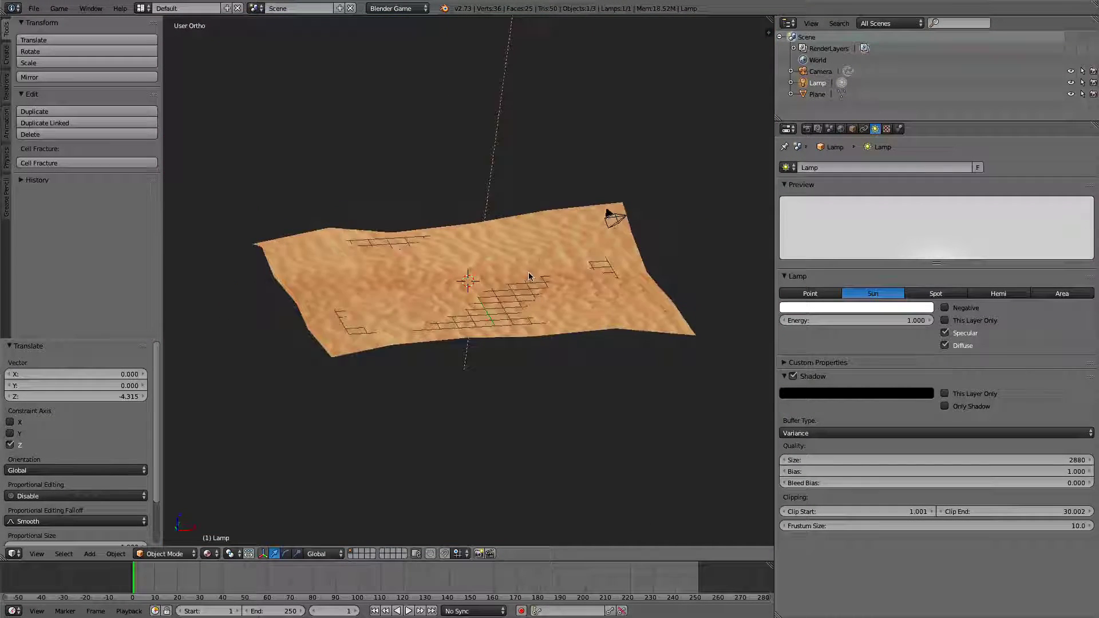
{"action": "scroll", "coordinate": [529, 277], "scroll_direction": "down", "scroll_amount": 2}
{"action": "key", "text": "shift+a"}
{"action": "mouse_move", "coordinate": [530, 274]}
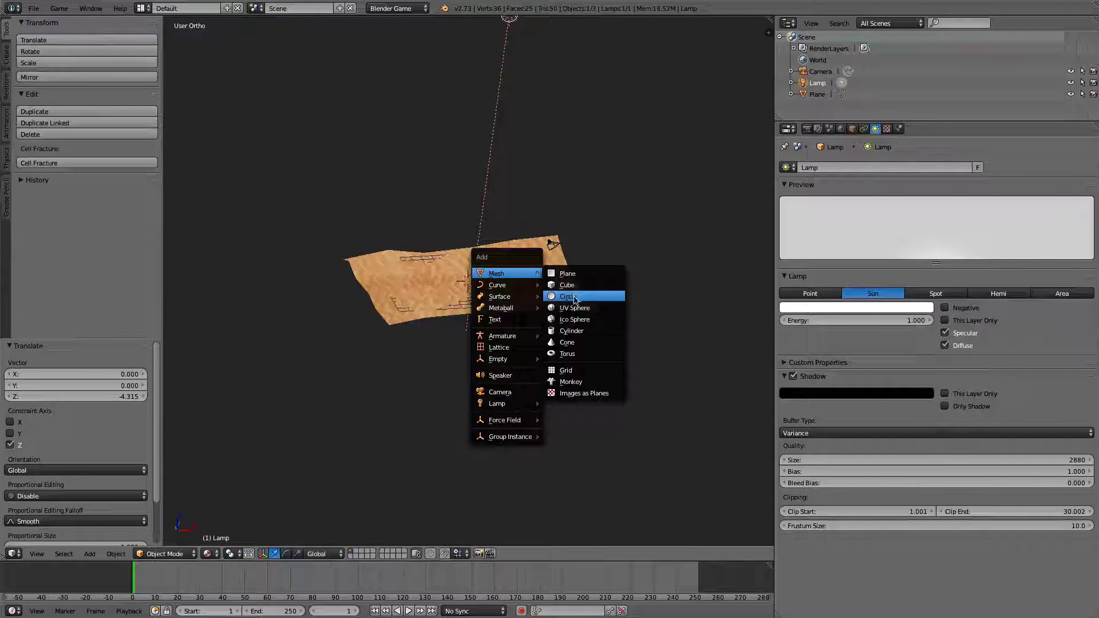
{"action": "left_click", "coordinate": [575, 308]}
Step: Raise the sphere 3 units along the Z axis in front view so it floats above the terrain
{"action": "key", "text": "KP_1"}
{"action": "scroll", "coordinate": [478, 258], "scroll_direction": "up", "scroll_amount": 5}
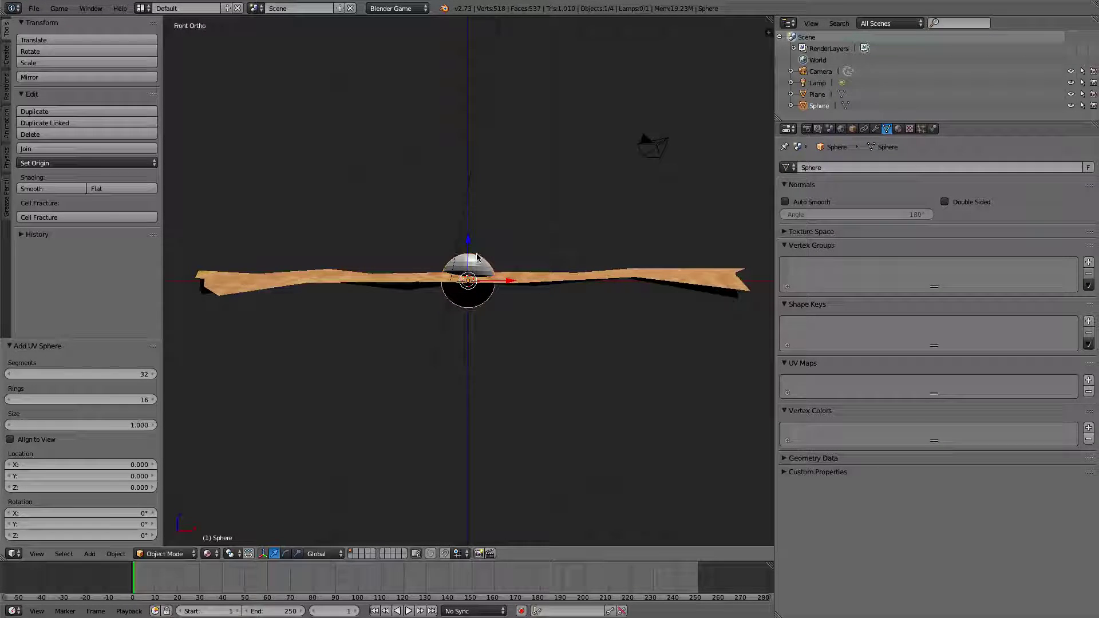
{"action": "left_click_drag", "start_coordinate": [467, 241], "coordinate": [467, 158]}
Step: Apply smooth shading to the sphere
{"action": "middle_click_drag", "start_coordinate": [530, 180], "coordinate": [531, 210]}
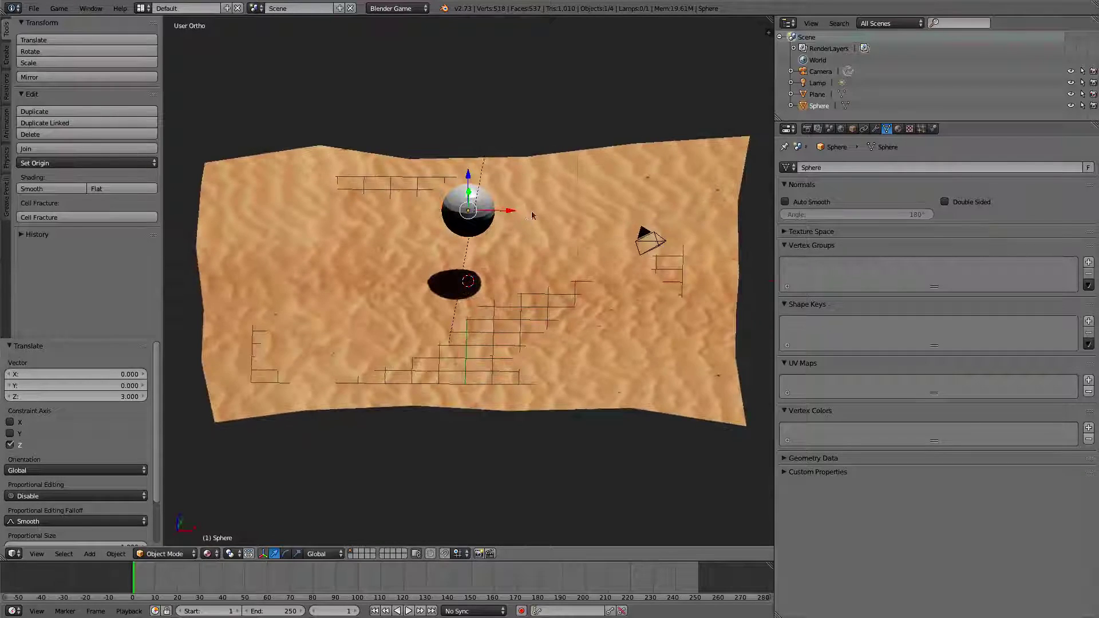
{"action": "left_click", "coordinate": [86, 188]}
{"action": "scroll", "coordinate": [500, 235], "scroll_direction": "up", "scroll_amount": 2}
{"action": "scroll", "coordinate": [501, 235], "scroll_direction": "down", "scroll_amount": 1}
{"action": "mouse_move", "coordinate": [500, 236]}
{"action": "middle_mouse_down"}
{"action": "mouse_move", "coordinate": [506, 250]}
{"action": "mouse_move", "coordinate": [486, 245]}
{"action": "mouse_move", "coordinate": [498, 255]}
{"action": "mouse_move", "coordinate": [591, 236]}
{"action": "mouse_move", "coordinate": [395, 261]}
{"action": "mouse_move", "coordinate": [341, 226]}
{"action": "mouse_move", "coordinate": [495, 277]}
{"action": "middle_mouse_up"}
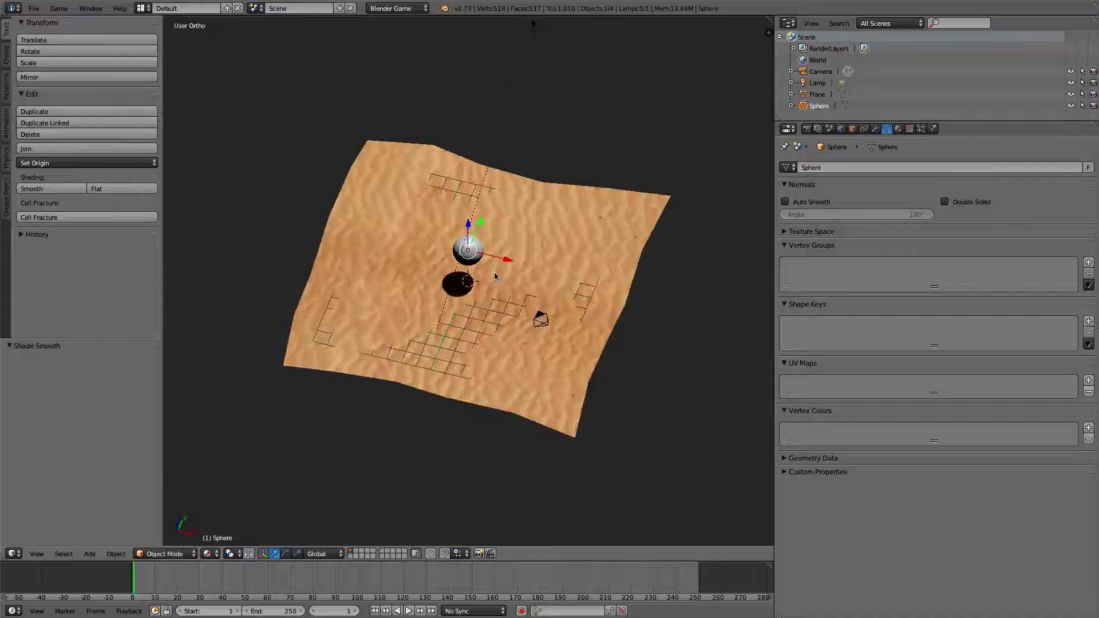
Step: Select the sand terrain plane and scale it by a factor of 2
{"action": "right_click", "coordinate": [534, 251]}
{"action": "right_click", "coordinate": [574, 253]}
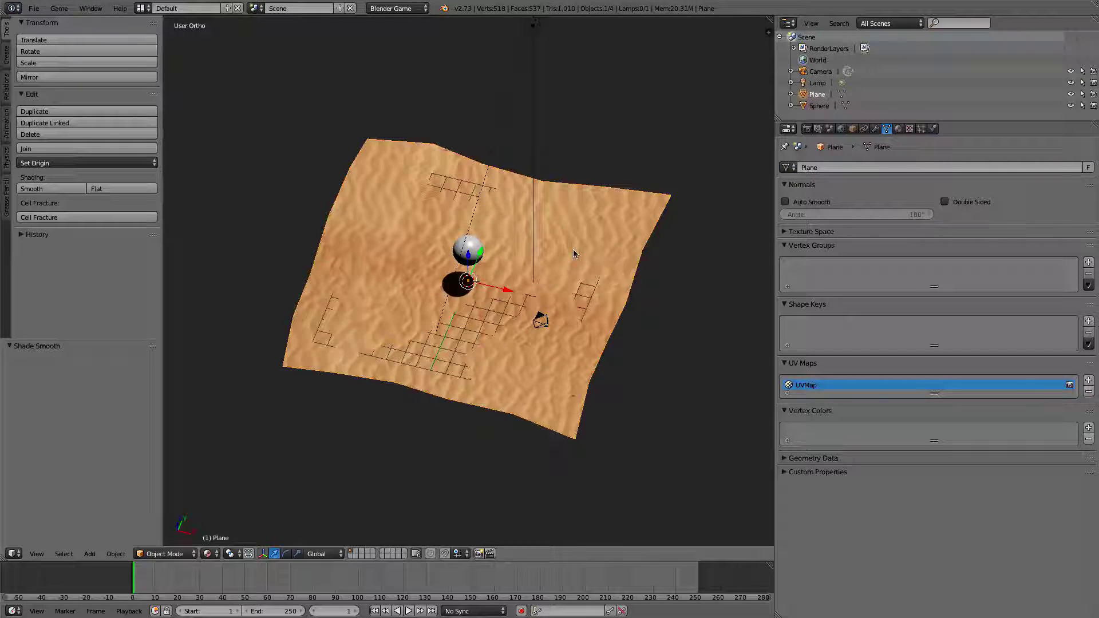
{"action": "key", "text": "s"}
{"action": "key", "text": "2"}
{"action": "key", "text": "Return"}
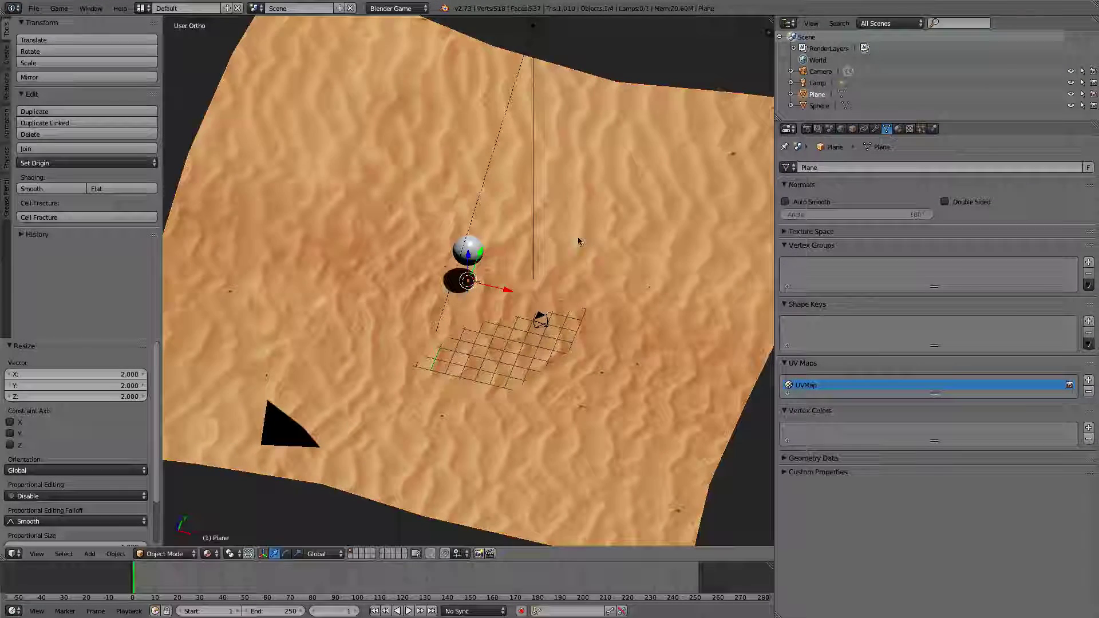
Step: Select the sun lamp and tilt it slightly with trackball rotation, about 1.1° and -4°
{"action": "scroll", "coordinate": [578, 241], "scroll_direction": "down", "scroll_amount": 2}
{"action": "right_click", "coordinate": [513, 105]}
{"action": "key", "text": "r"}
{"action": "key", "text": "r"}
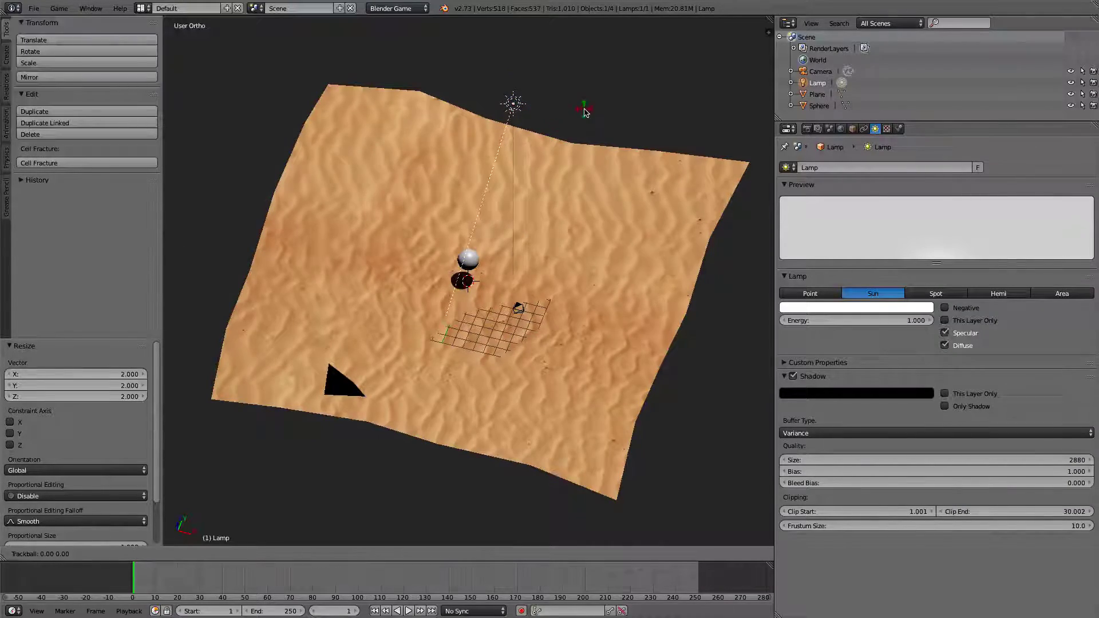
{"action": "left_click", "coordinate": [580, 113]}
Step: Examine the sphere's shading and its shadow on the sand terrain up close and from a distance
{"action": "middle_click_drag", "start_coordinate": [471, 268], "coordinate": [421, 263]}
{"action": "scroll", "coordinate": [481, 247], "scroll_direction": "up", "scroll_amount": 7}
{"action": "scroll", "coordinate": [420, 263], "scroll_direction": "down", "scroll_amount": 5}
{"action": "scroll", "coordinate": [421, 263], "scroll_direction": "up", "scroll_amount": 2}
{"action": "scroll", "coordinate": [421, 262], "scroll_direction": "down", "scroll_amount": 2}
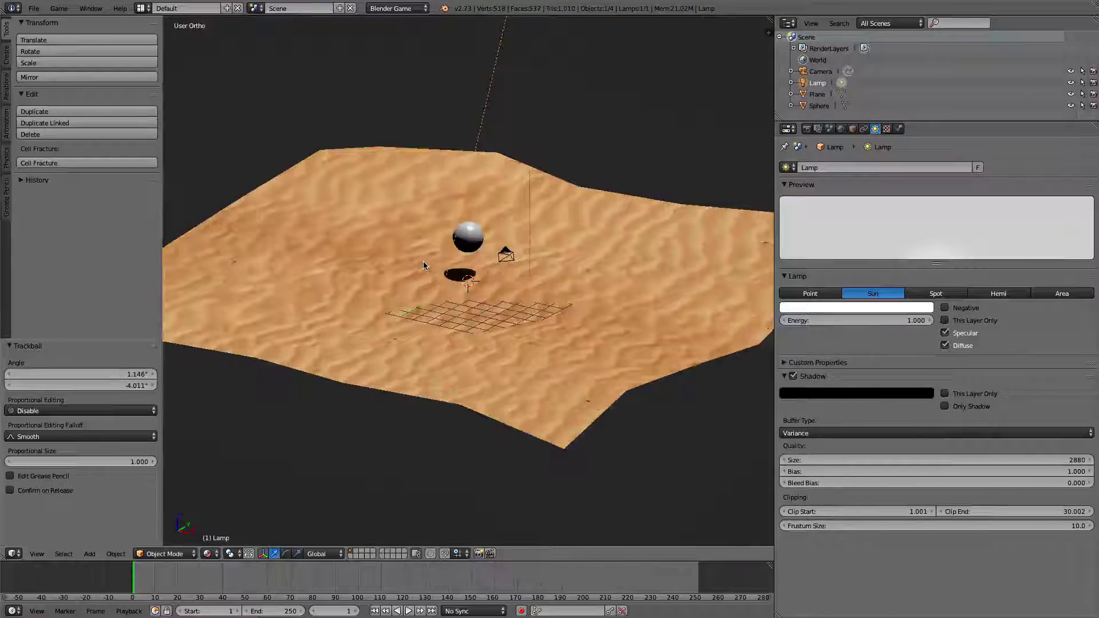
{"action": "right_click", "coordinate": [473, 235]}
{"action": "scroll", "coordinate": [561, 271], "scroll_direction": "up", "scroll_amount": 5}
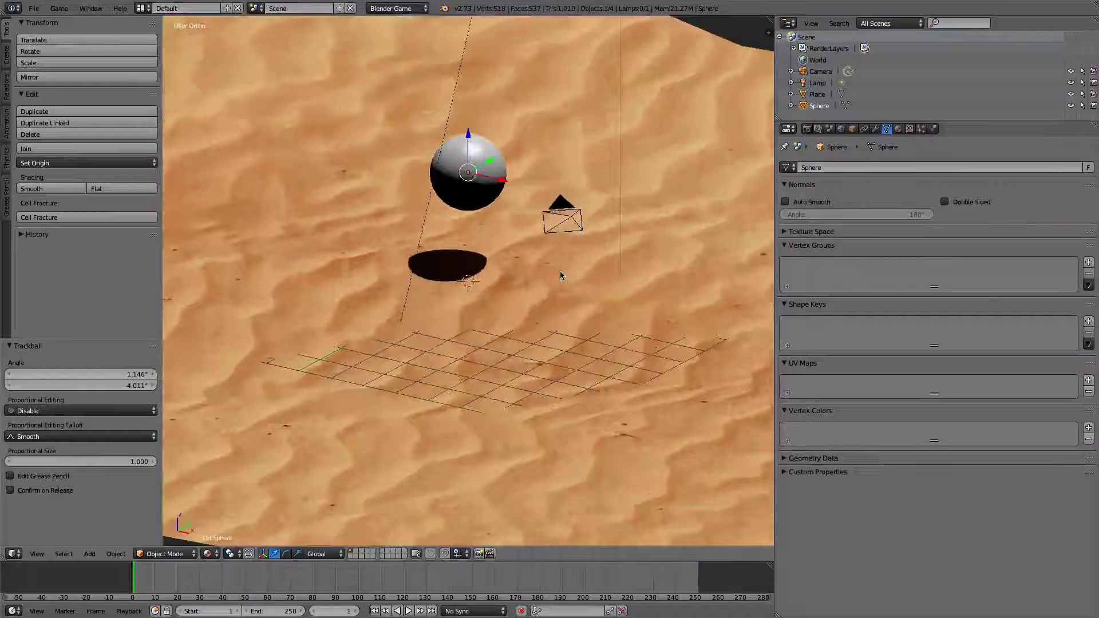
{"action": "scroll", "coordinate": [543, 261], "scroll_direction": "down", "scroll_amount": 5}
{"action": "middle_click_drag", "start_coordinate": [491, 230], "coordinate": [498, 226]}
Step: Add a Hemi lamp at the terrain's centre and raise it 10 units along the Z axis in front view
{"action": "key", "text": "KP_1"}
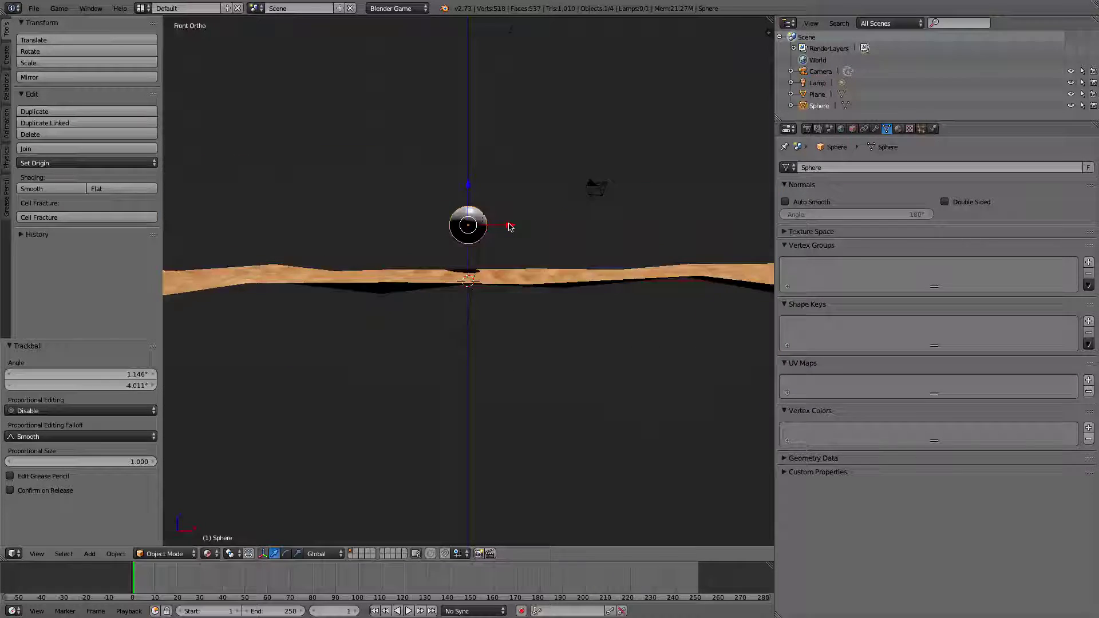
{"action": "key", "text": "shift+a"}
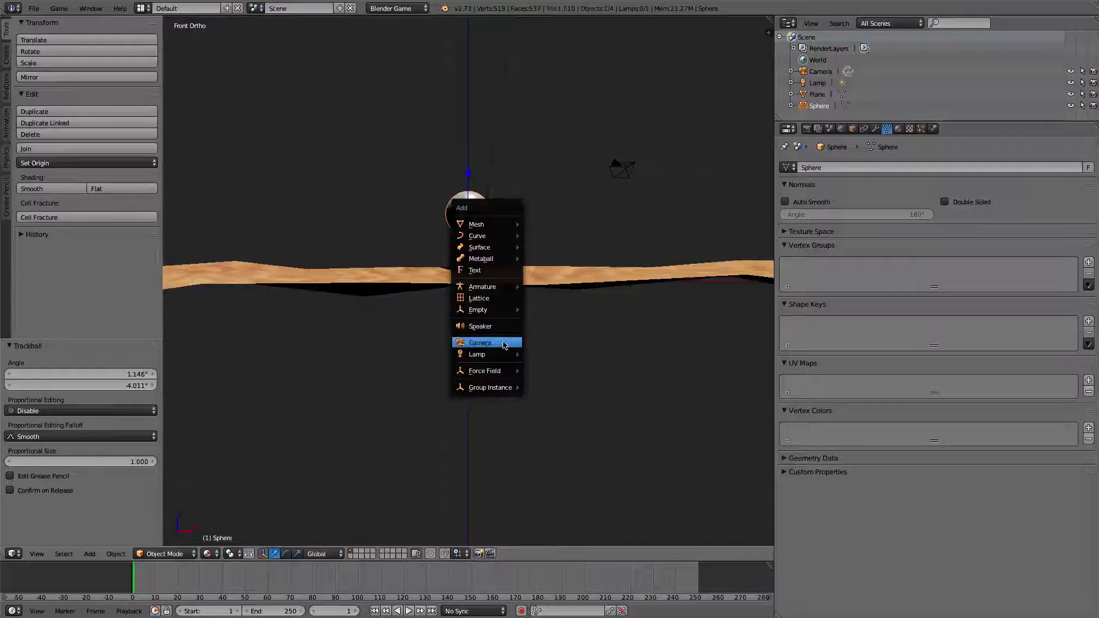
{"action": "mouse_move", "coordinate": [505, 355]}
{"action": "left_click", "coordinate": [548, 392]}
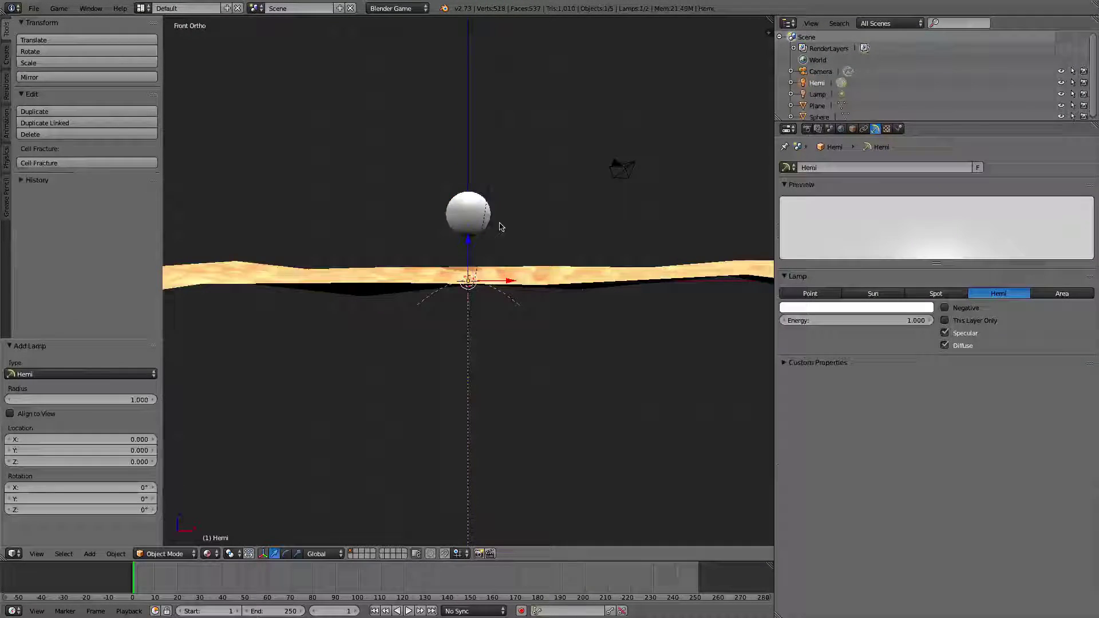
{"action": "scroll", "coordinate": [495, 224], "scroll_direction": "down", "scroll_amount": 3}
{"action": "left_click_drag", "start_coordinate": [468, 246], "coordinate": [486, 143]}
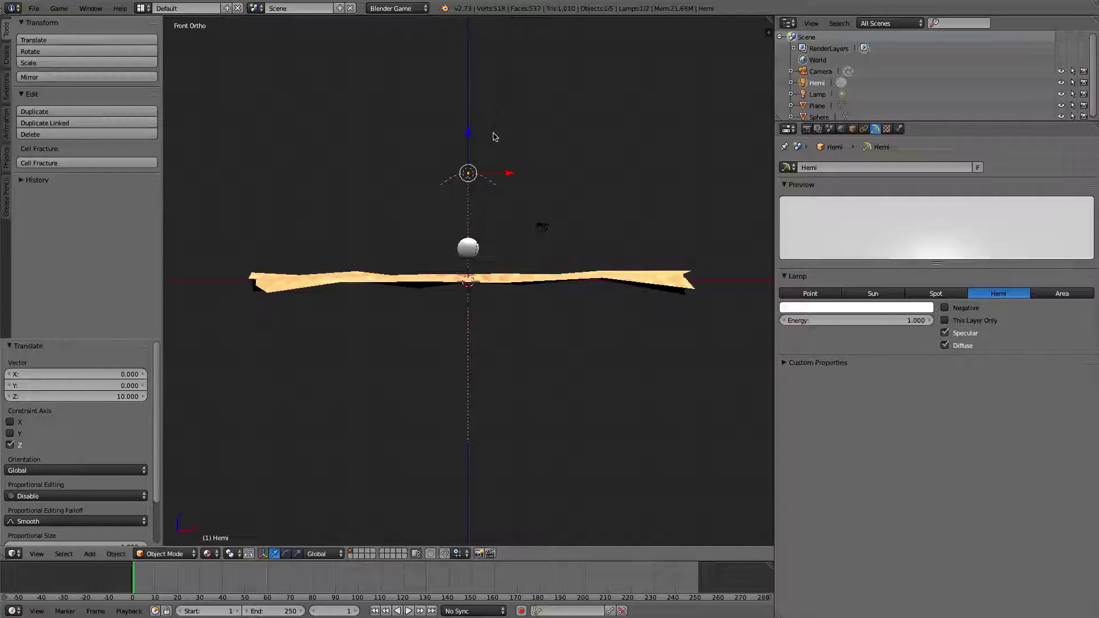
{"action": "key", "text": "r"}
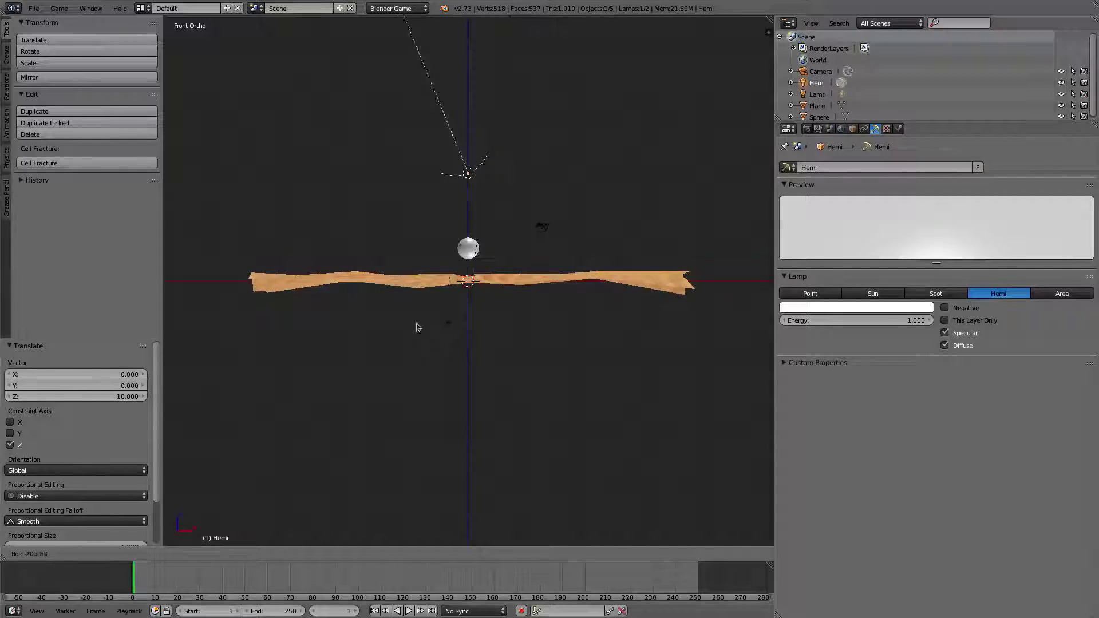
{"action": "key", "text": "Escape"}
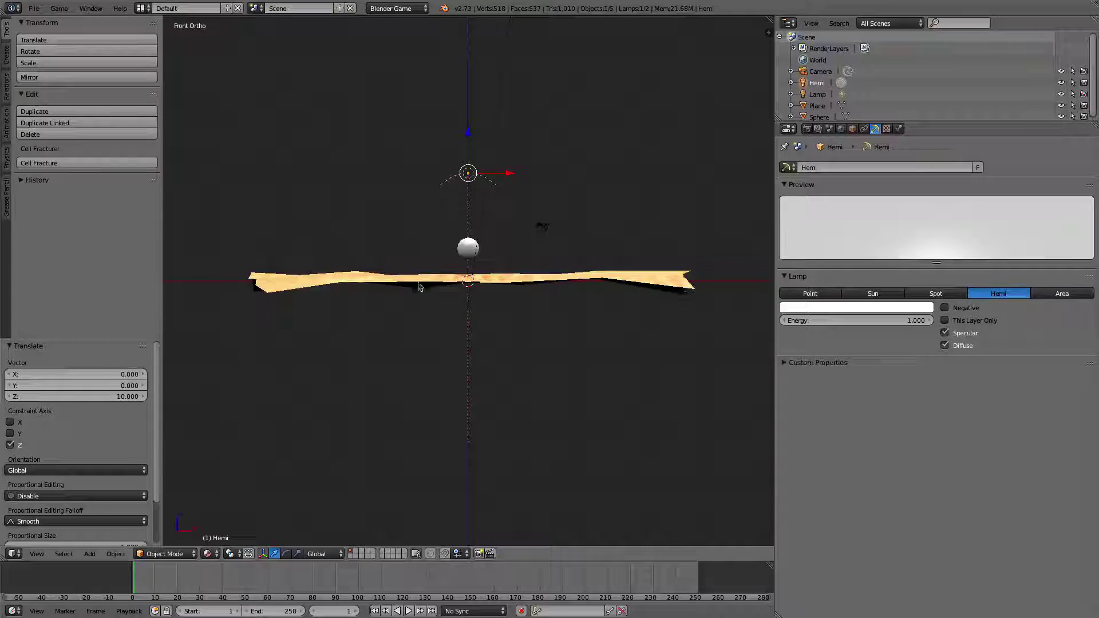
{"action": "left_click_drag", "start_coordinate": [513, 178], "coordinate": [531, 128]}
{"action": "key", "text": "Escape"}
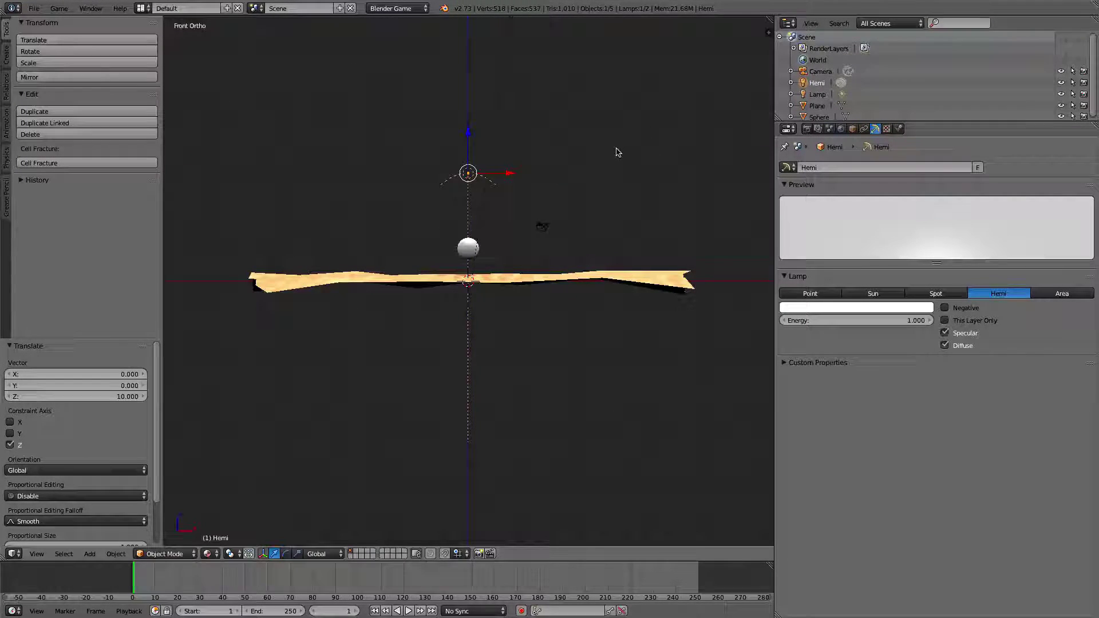
Step: Set the Hemi lamp's energy to 0.5
{"action": "middle_click_drag", "start_coordinate": [618, 152], "coordinate": [453, 172]}
{"action": "key", "text": "KP_1"}
{"action": "scroll", "coordinate": [454, 171], "scroll_direction": "up", "scroll_amount": 3}
{"action": "scroll", "coordinate": [472, 137], "scroll_direction": "down", "scroll_amount": 2}
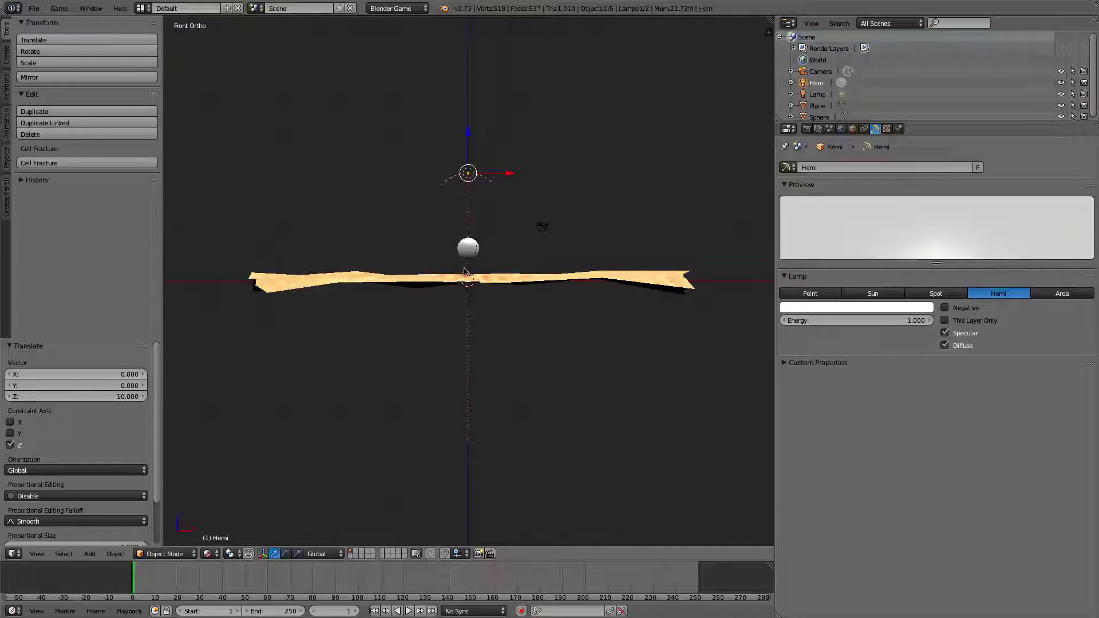
{"action": "scroll", "coordinate": [465, 270], "scroll_direction": "up", "scroll_amount": 2}
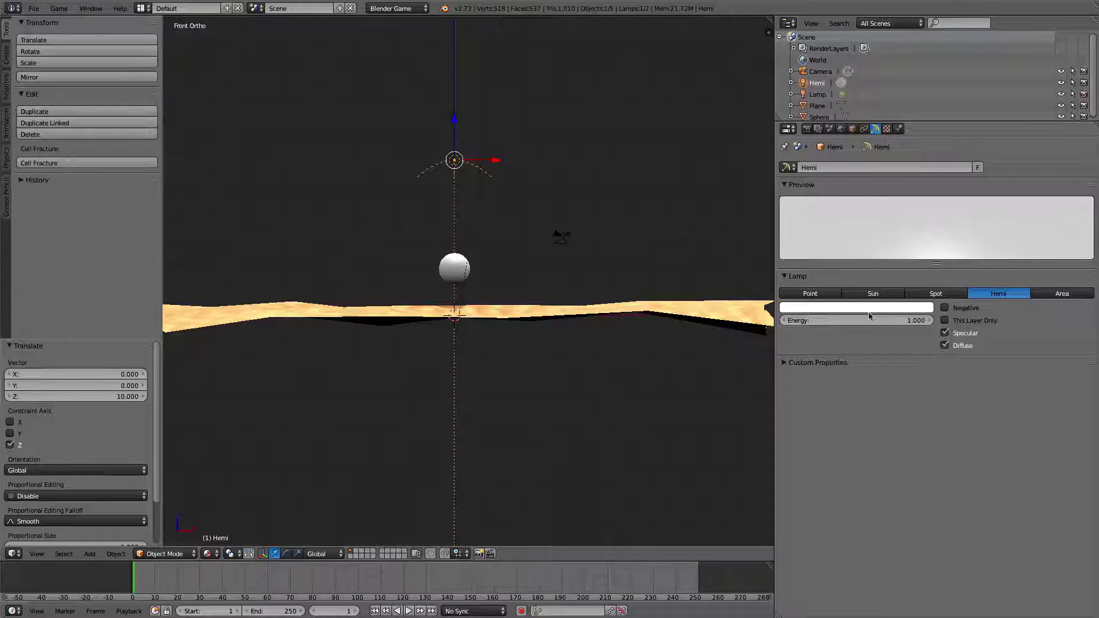
{"action": "key", "text": "Return"}
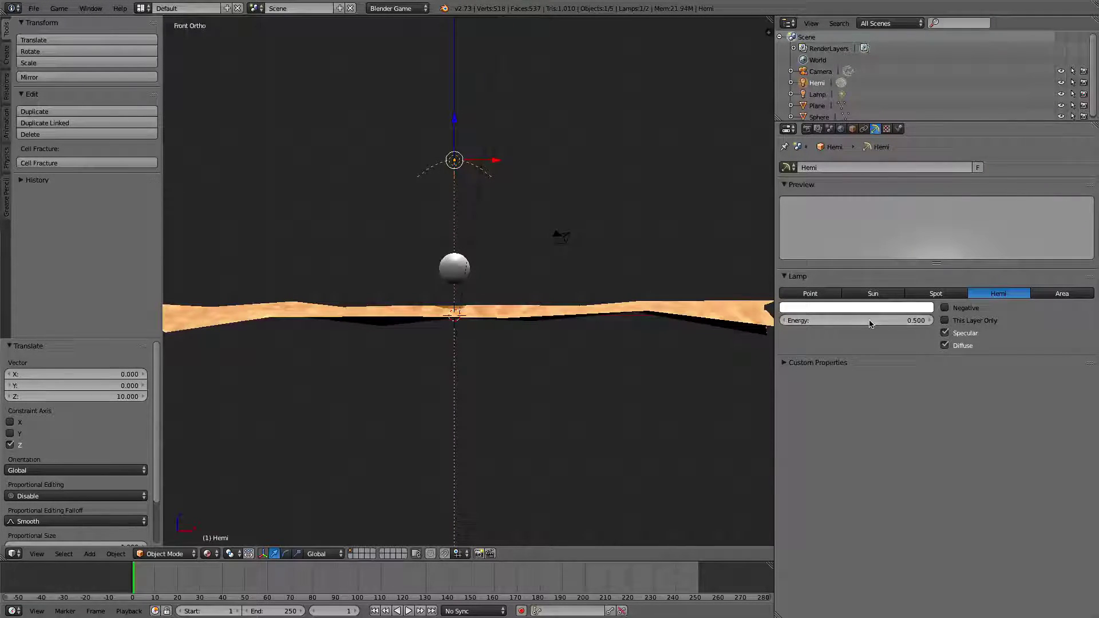
Step: Change the Hemi lamp's light colour to pale cyan with RGB 0.601, 0.943, 1.000
{"action": "left_click", "coordinate": [861, 308]}
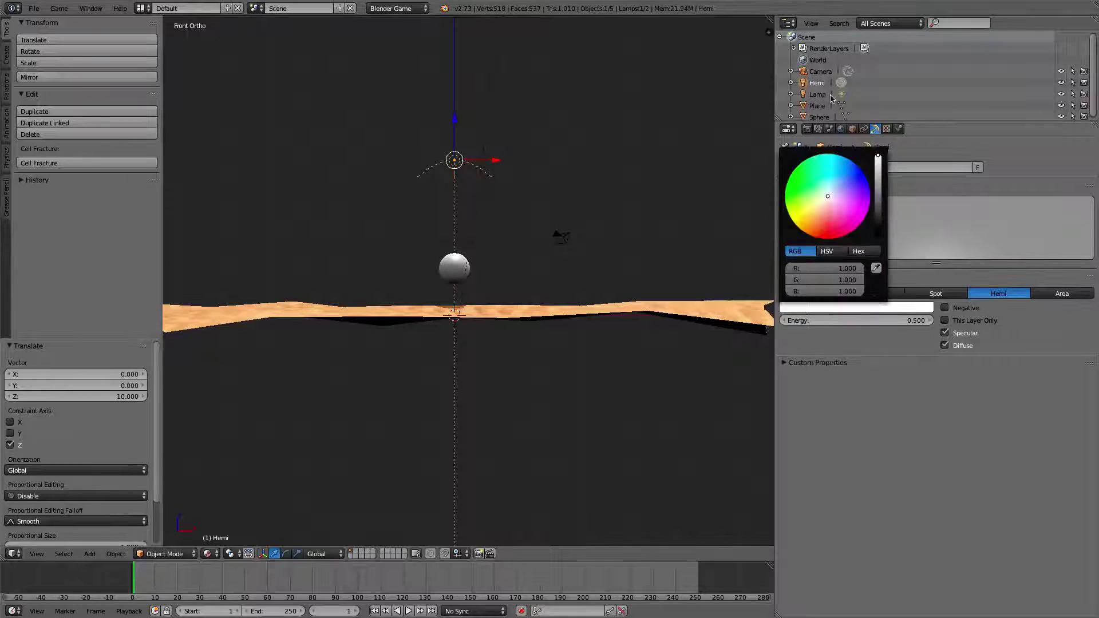
{"action": "left_click", "coordinate": [838, 307]}
{"action": "left_click", "coordinate": [825, 191]}
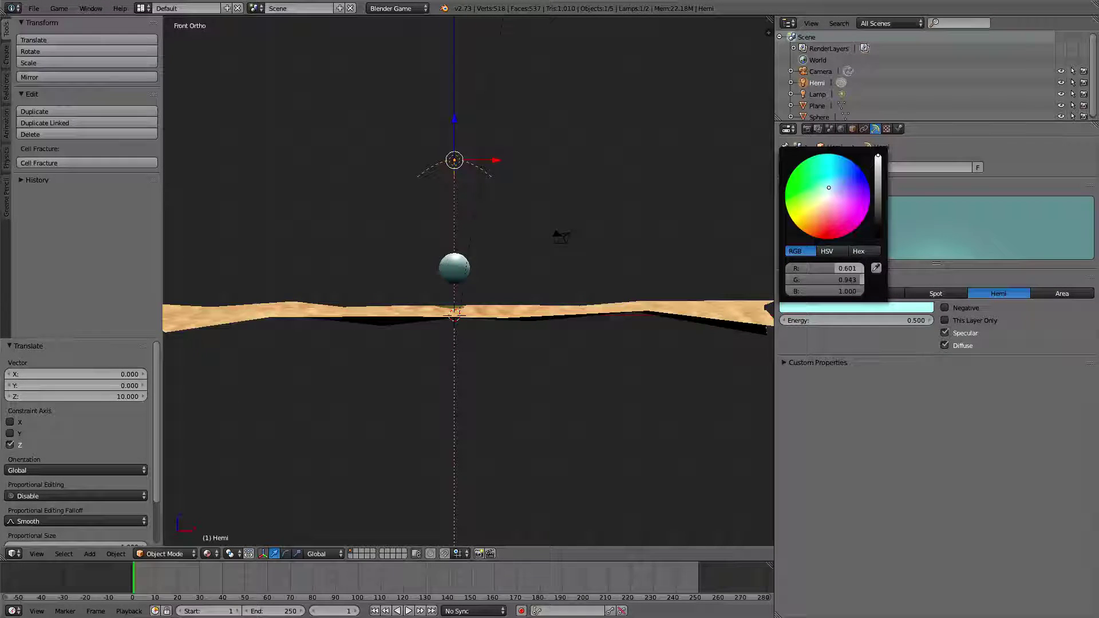
{"action": "left_click_drag", "start_coordinate": [828, 187], "coordinate": [830, 184]}
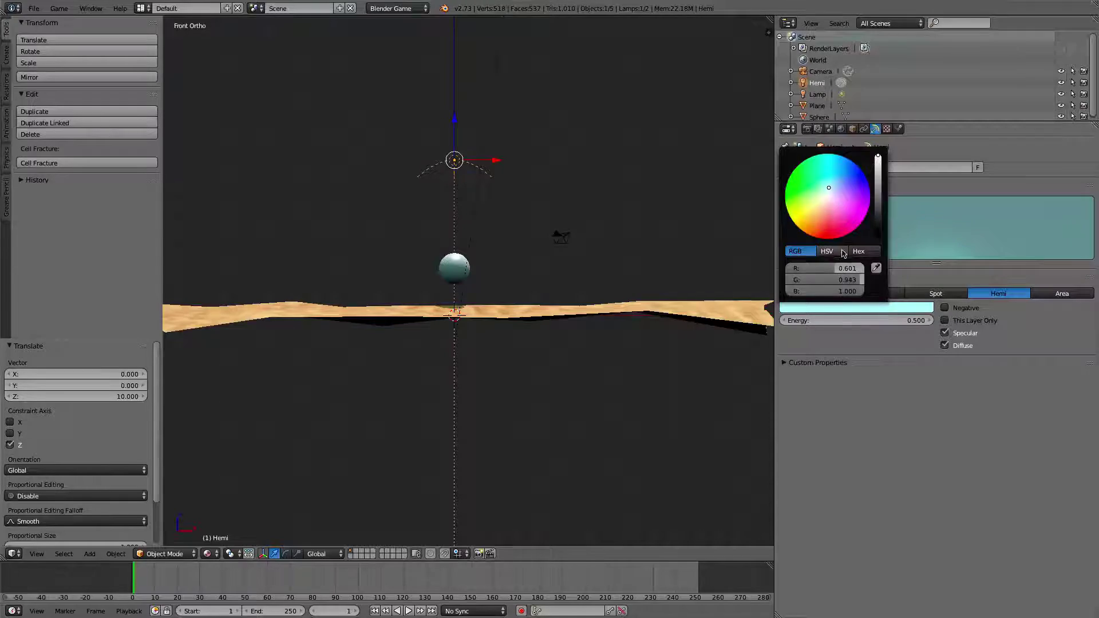
Step: Turn off specular for the Hemi lamp and check the sphere's shading
{"action": "left_click", "coordinate": [945, 335]}
{"action": "scroll", "coordinate": [451, 223], "scroll_direction": "up", "scroll_amount": 6}
{"action": "middle_click_drag", "start_coordinate": [451, 224], "coordinate": [459, 248]}
{"action": "scroll", "coordinate": [423, 259], "scroll_direction": "down", "scroll_amount": 6}
Step: Duplicate the Hemi lamp in place and rotate the copy by 180° in front view so it points upward
{"action": "key", "text": "KP_1"}
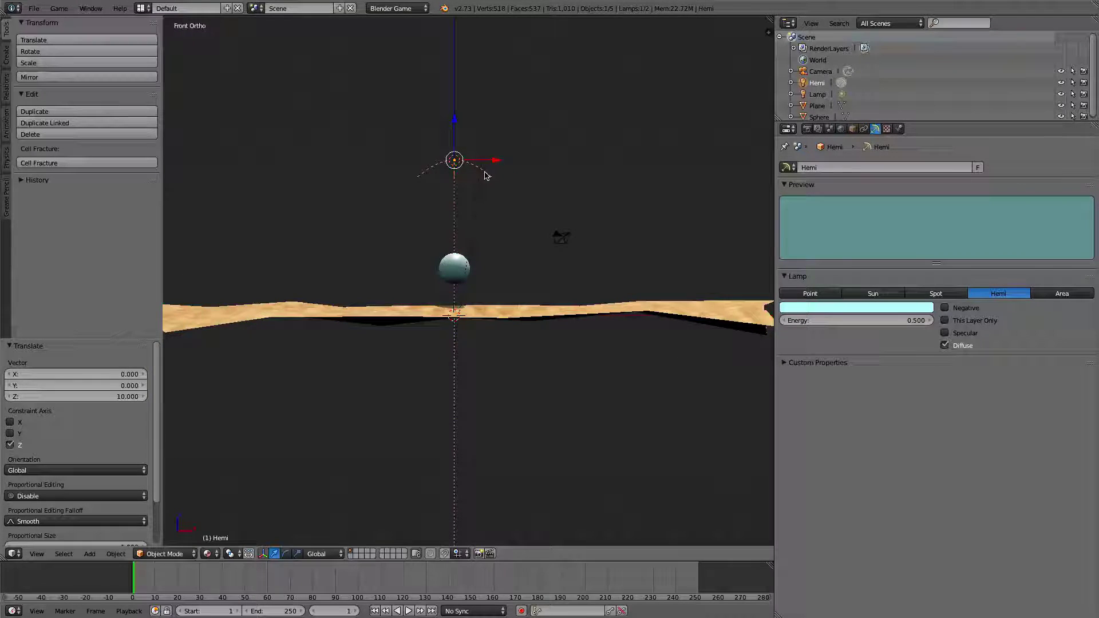
{"action": "key", "text": "shift+d"}
{"action": "right_click", "coordinate": [492, 146]}
{"action": "type", "text": "r"}
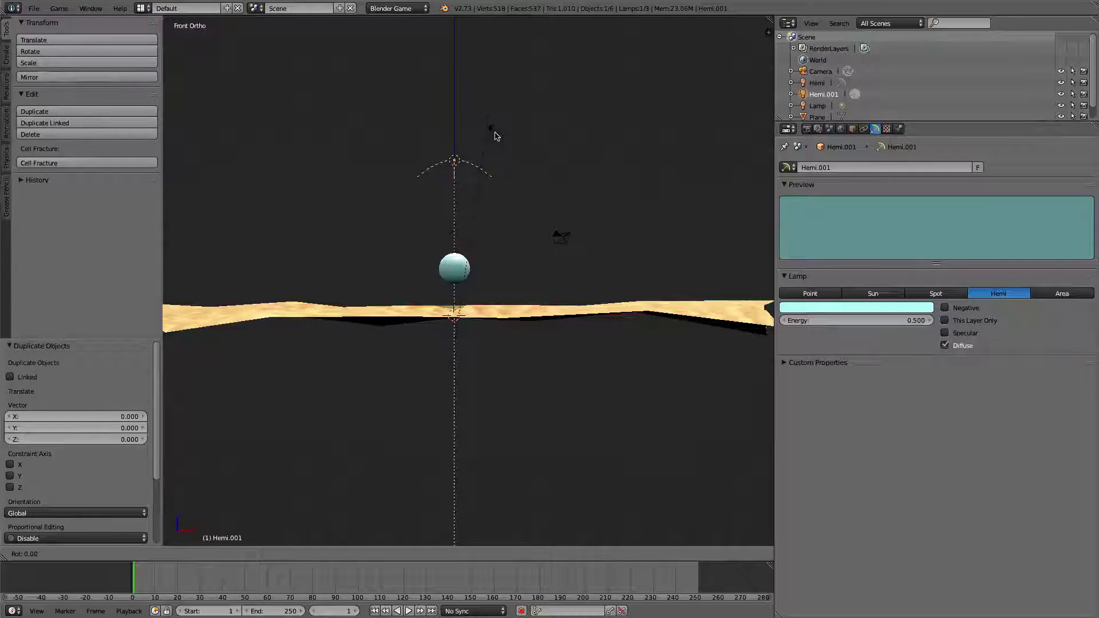
{"action": "type", "text": "180"}
{"action": "key", "text": "Return"}
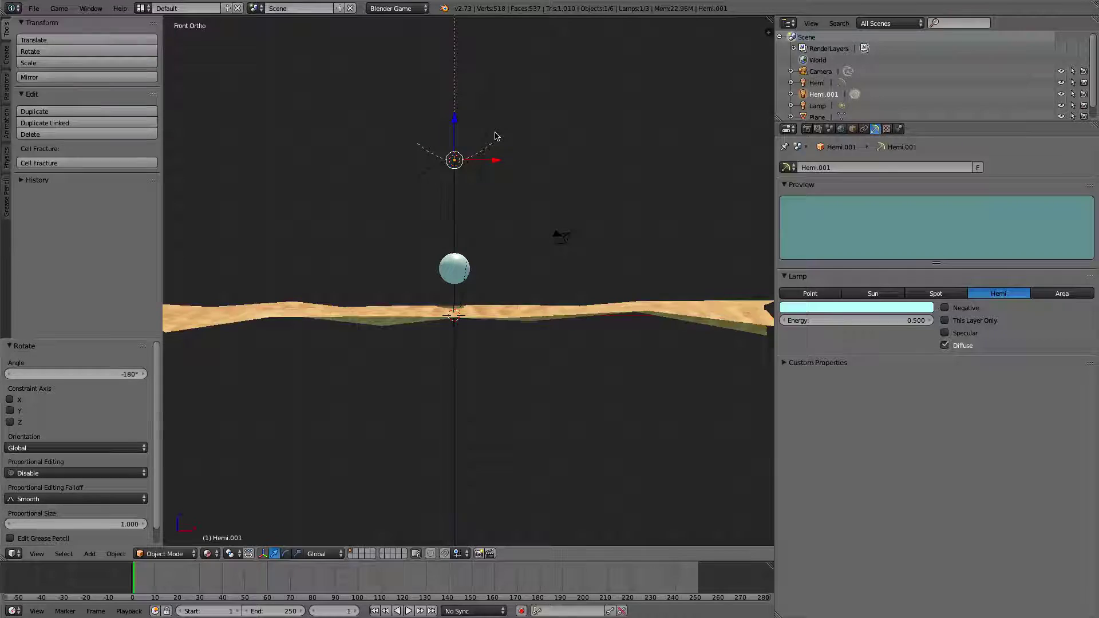
{"action": "middle_click_drag", "start_coordinate": [495, 136], "coordinate": [483, 262]}
{"action": "scroll", "coordinate": [463, 257], "scroll_direction": "up", "scroll_amount": 6}
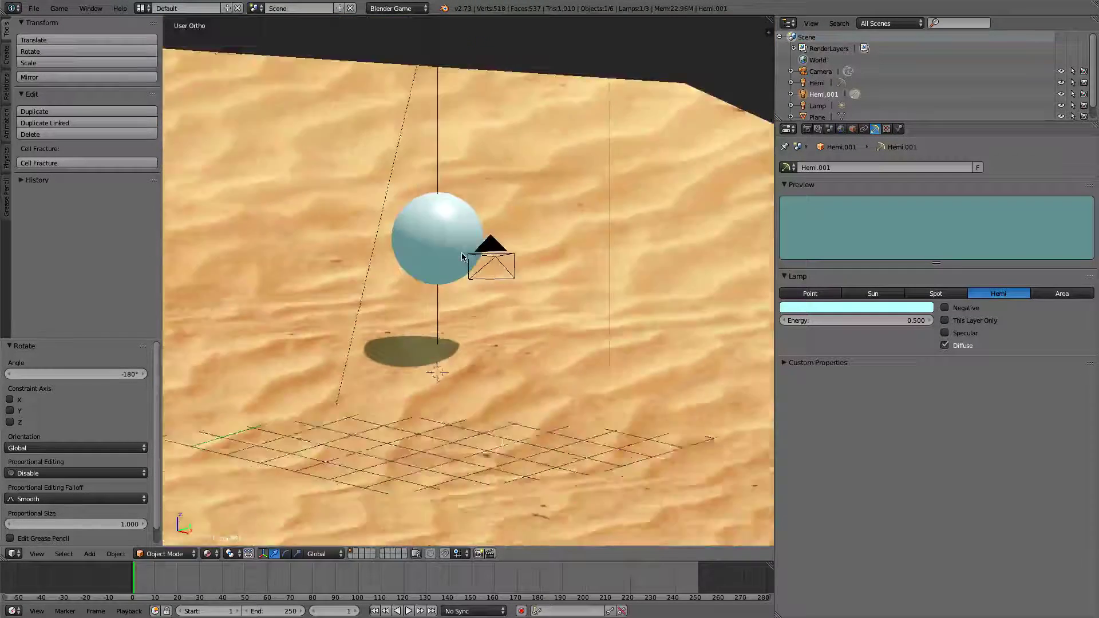
{"action": "scroll", "coordinate": [462, 257], "scroll_direction": "down", "scroll_amount": 4}
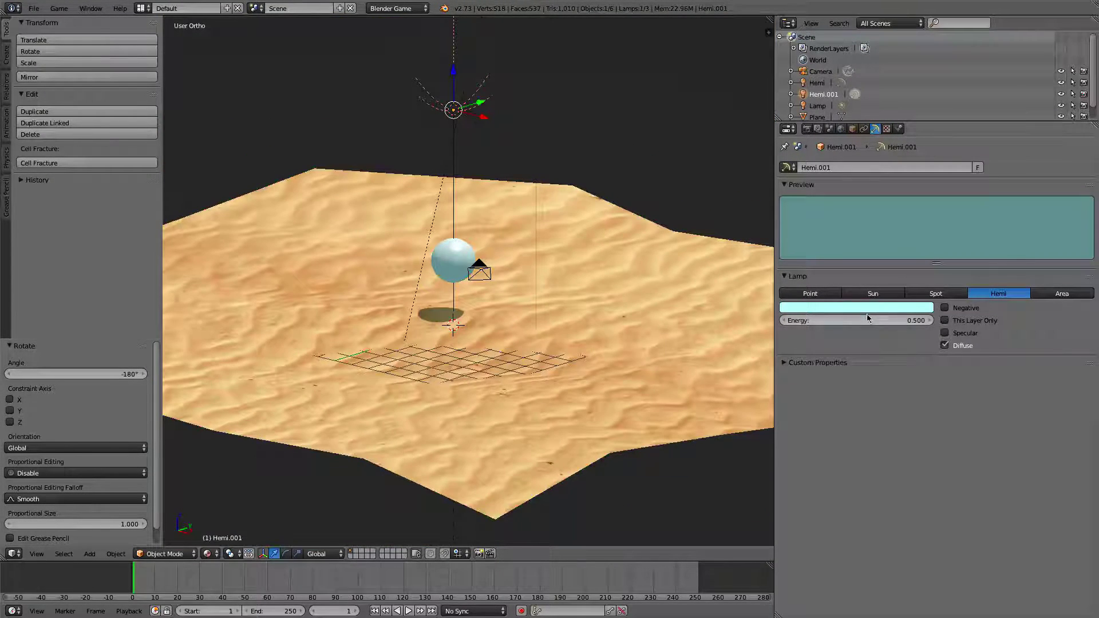
Step: Change the upward-pointing Hemi lamp's light colour to pale yellow and set its energy to 0.7
{"action": "left_click", "coordinate": [864, 310]}
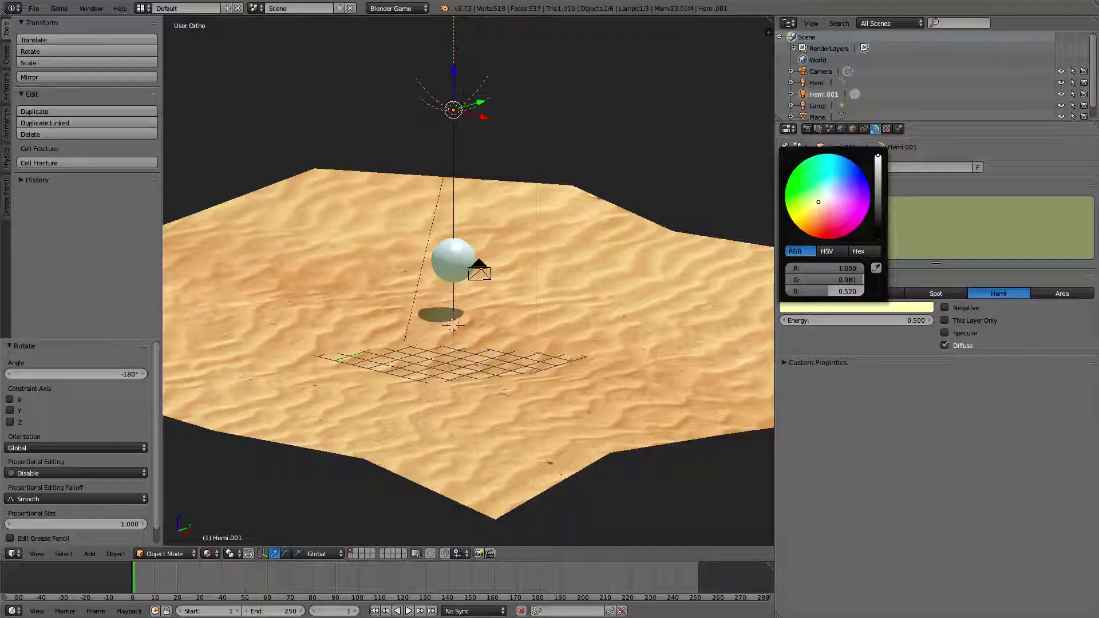
{"action": "mouse_move", "coordinate": [819, 201]}
{"action": "left_mouse_down"}
{"action": "mouse_move", "coordinate": [804, 216]}
{"action": "mouse_move", "coordinate": [813, 206]}
{"action": "left_mouse_up"}
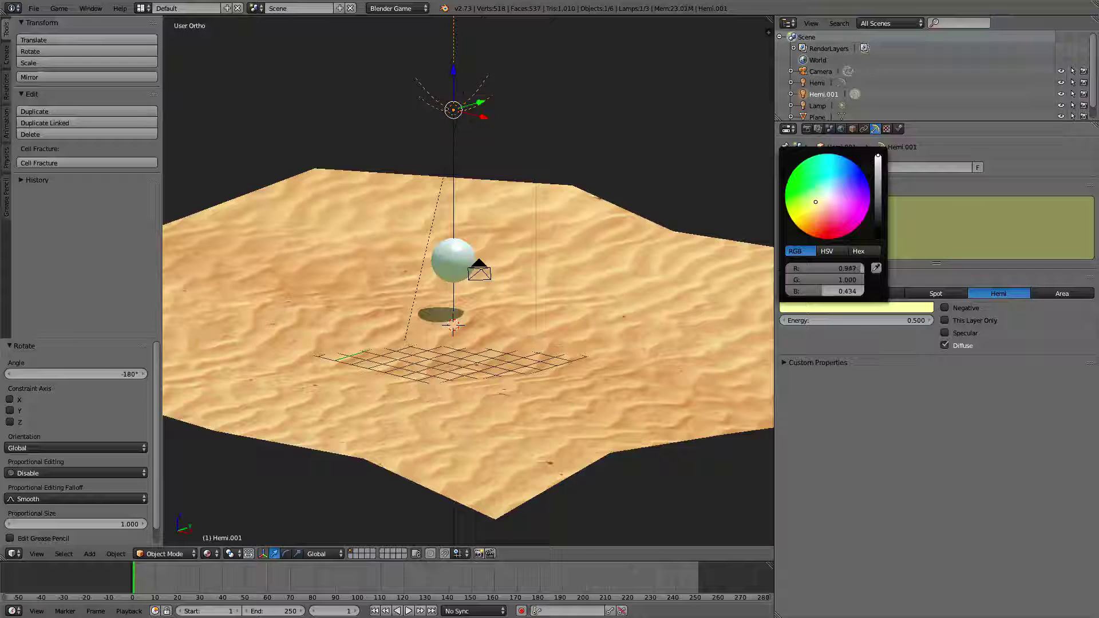
{"action": "left_click", "coordinate": [908, 317]}
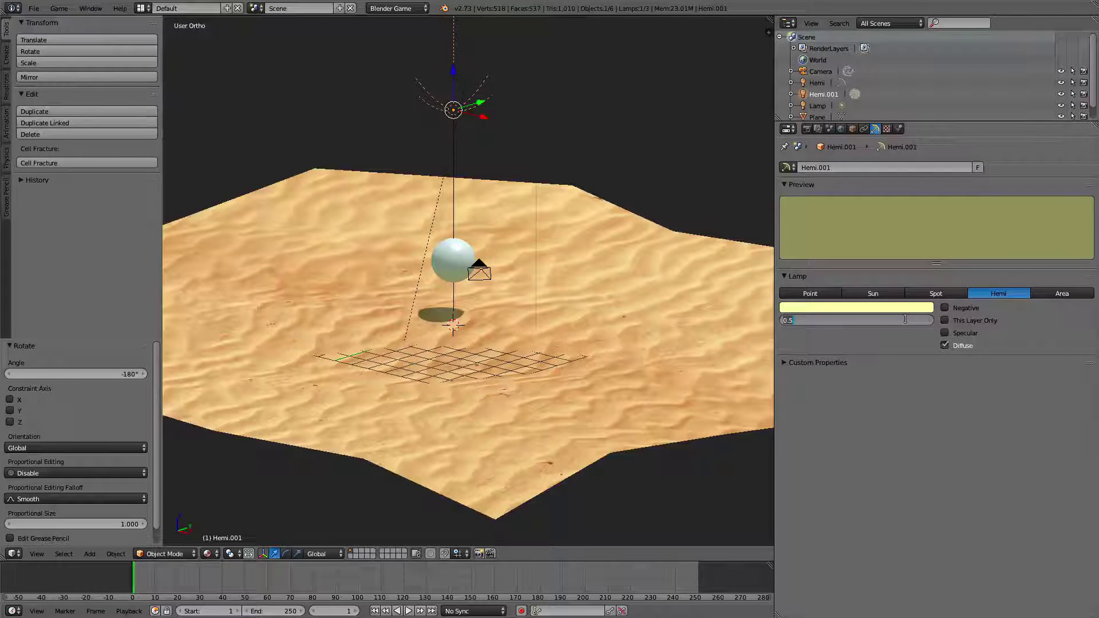
{"action": "key", "text": "Return"}
Step: Fly the scene camera to a low viewpoint that frames the sphere, its shadow and the terrain's horizon
{"action": "scroll", "coordinate": [526, 218], "scroll_direction": "up", "scroll_amount": 3}
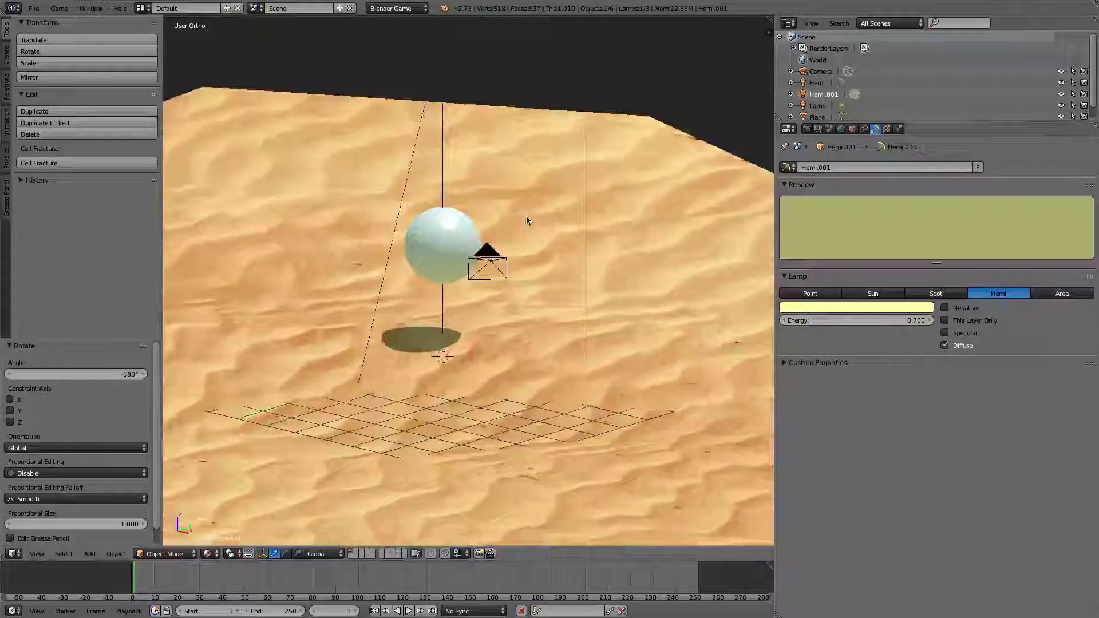
{"action": "middle_click_drag", "start_coordinate": [527, 218], "coordinate": [530, 290]}
{"action": "scroll", "coordinate": [460, 260], "scroll_direction": "up", "scroll_amount": 2}
{"action": "scroll", "coordinate": [530, 291], "scroll_direction": "up", "scroll_amount": 2}
{"action": "key", "text": "KP_0"}
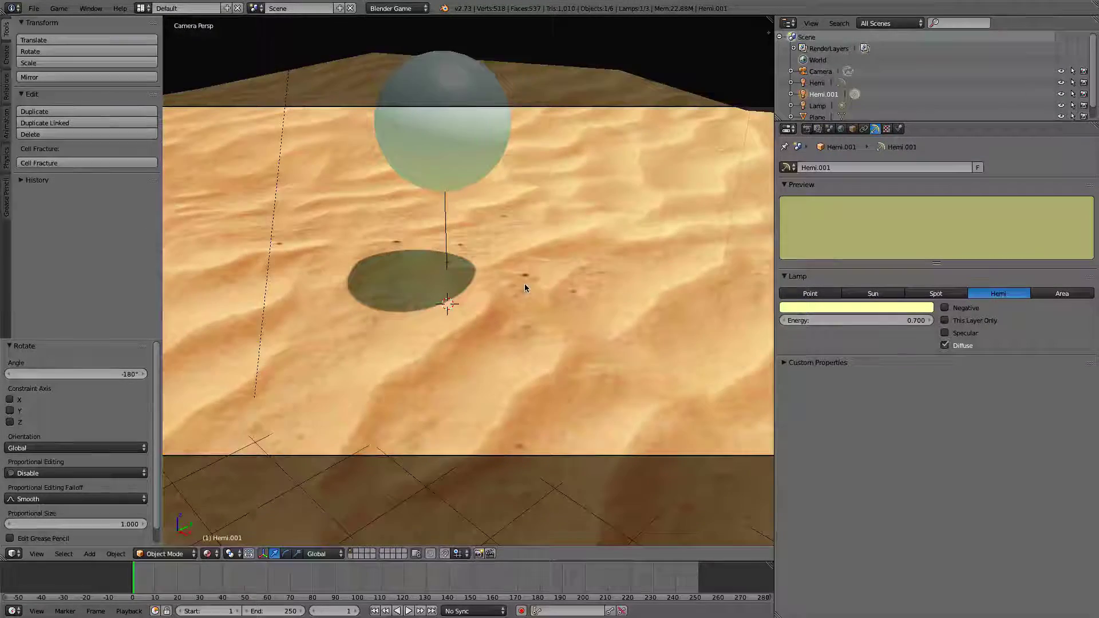
{"action": "scroll", "coordinate": [524, 285], "scroll_direction": "down", "scroll_amount": 2}
{"action": "key", "text": "shift+f"}
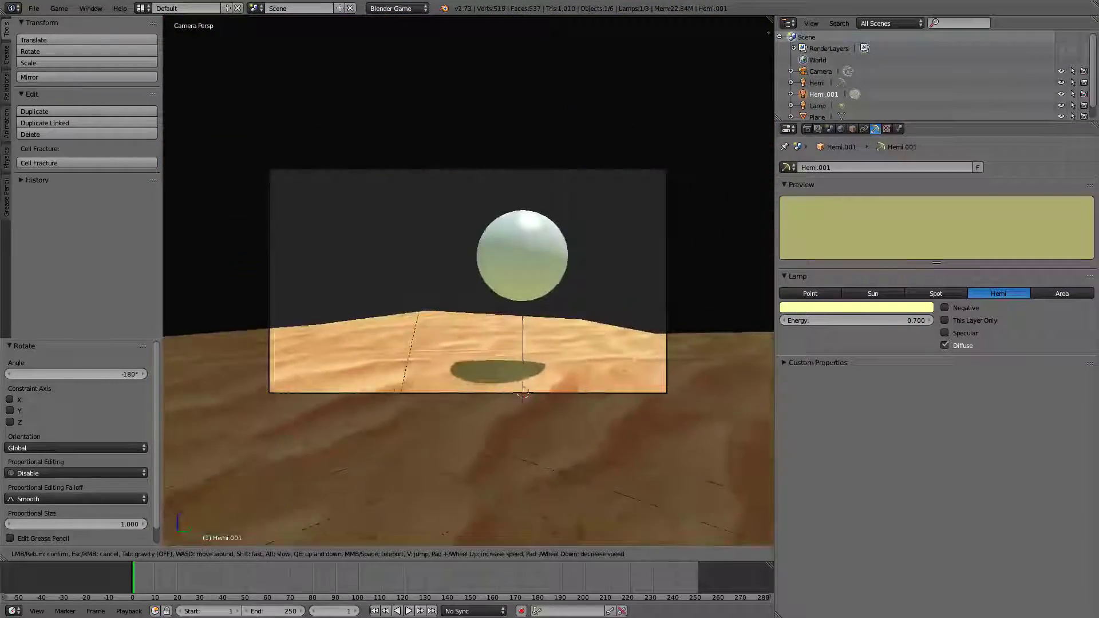
{"action": "left_click", "coordinate": [466, 282]}
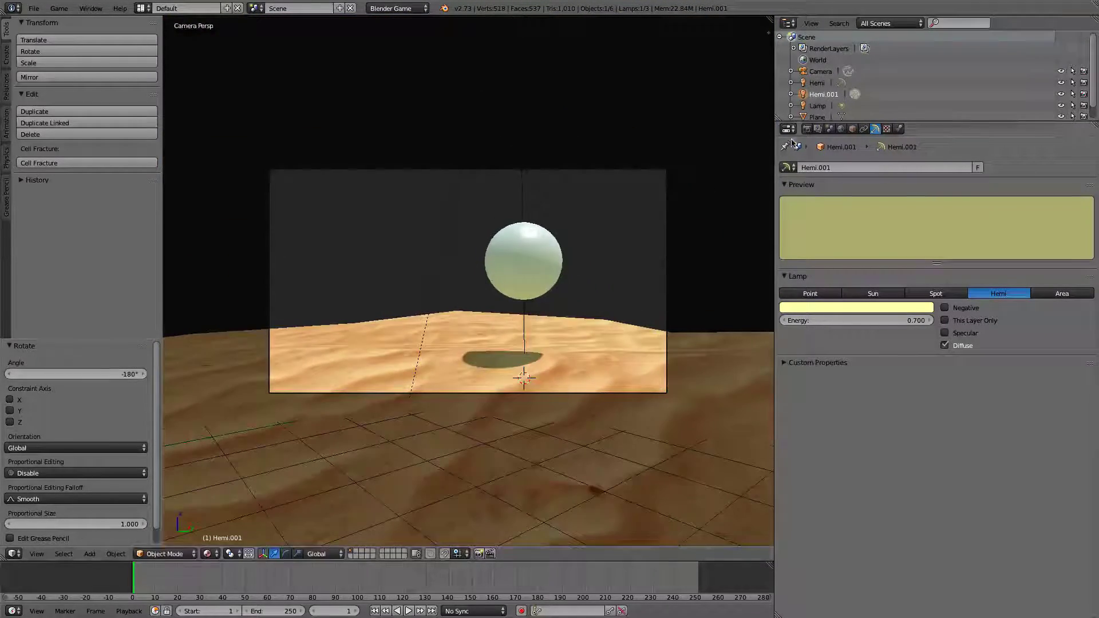
Step: Enable world mist with a pale cyan horizon colour and preview it in the running game
{"action": "left_click", "coordinate": [806, 129]}
{"action": "left_click", "coordinate": [840, 130]}
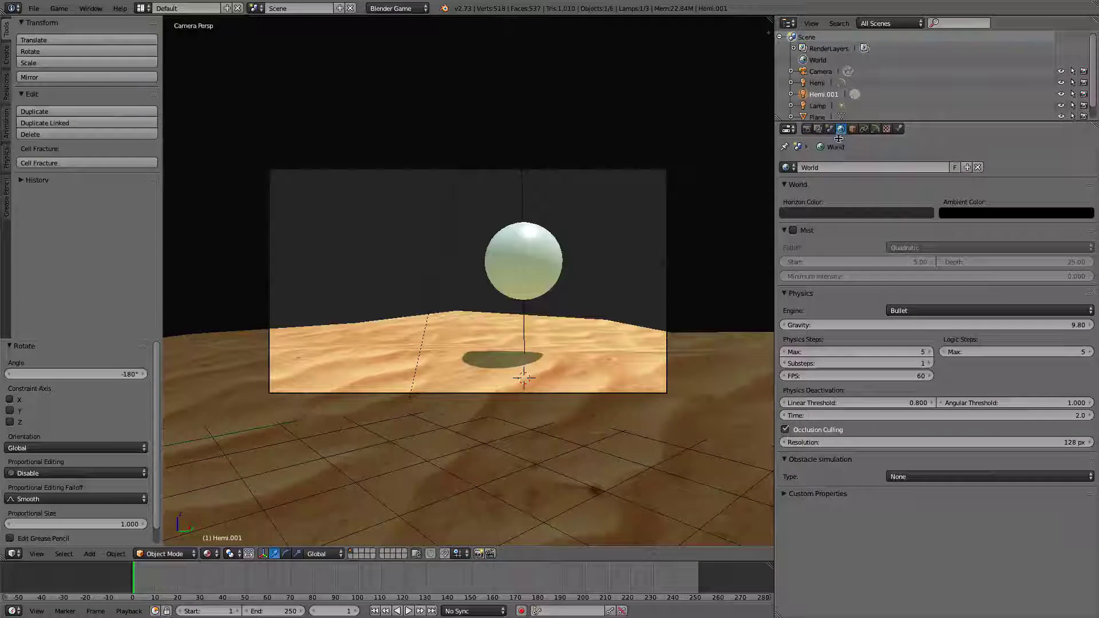
{"action": "left_click", "coordinate": [794, 230]}
{"action": "left_click", "coordinate": [832, 213]}
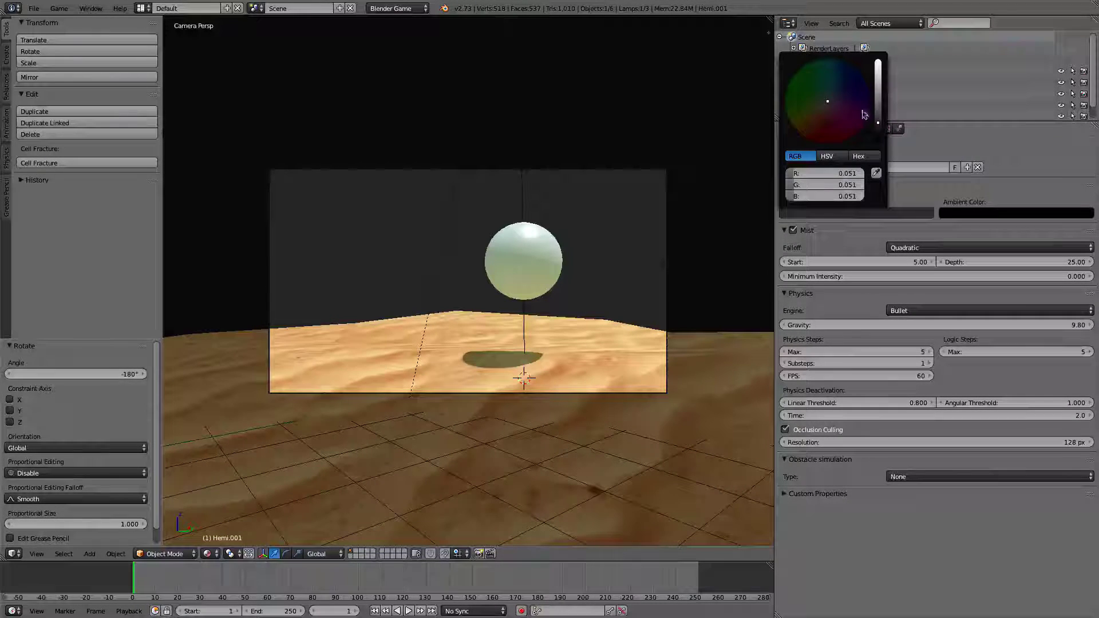
{"action": "left_click_drag", "start_coordinate": [878, 121], "coordinate": [878, 59]}
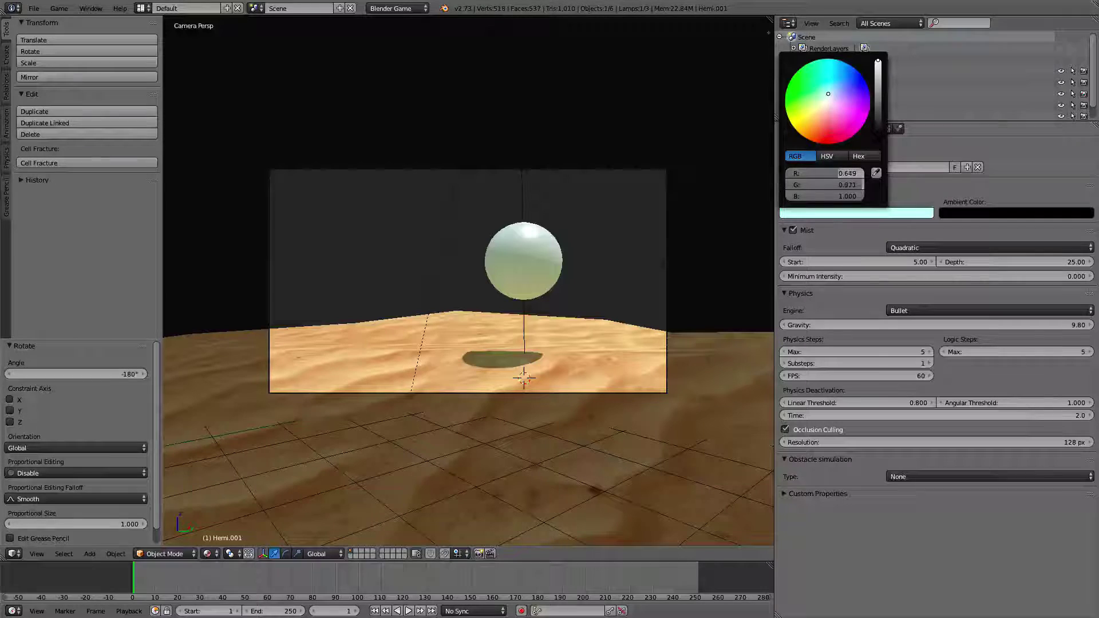
{"action": "key", "text": "p"}
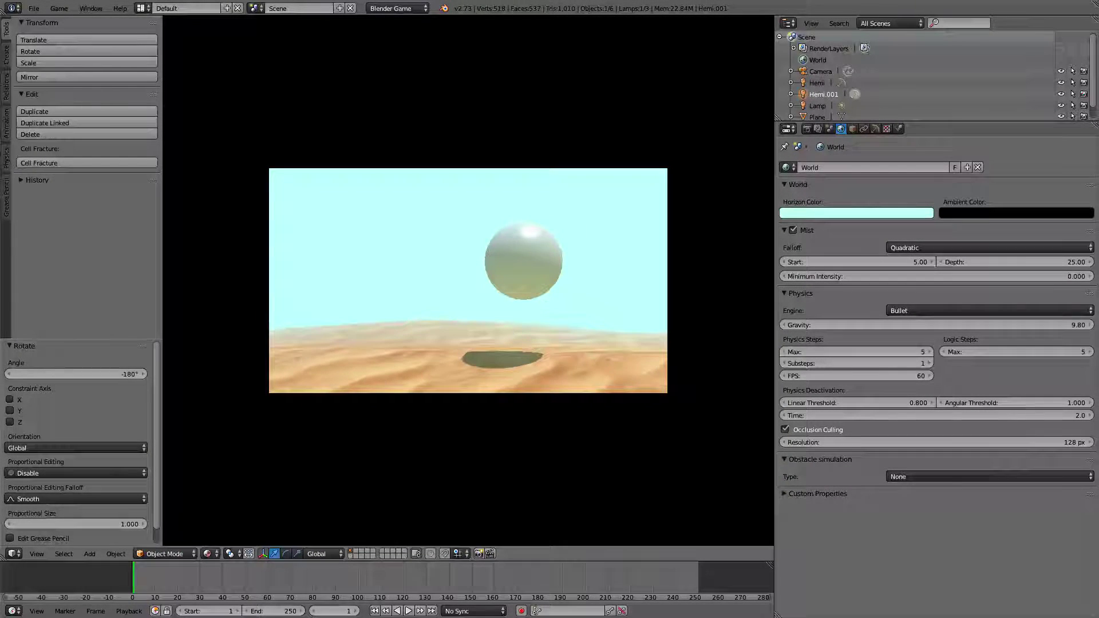
{"action": "key", "text": "Escape"}
Step: Set the sphere's physics type to Rigid Body and run the game to test it against the terrain
{"action": "right_click", "coordinate": [523, 261]}
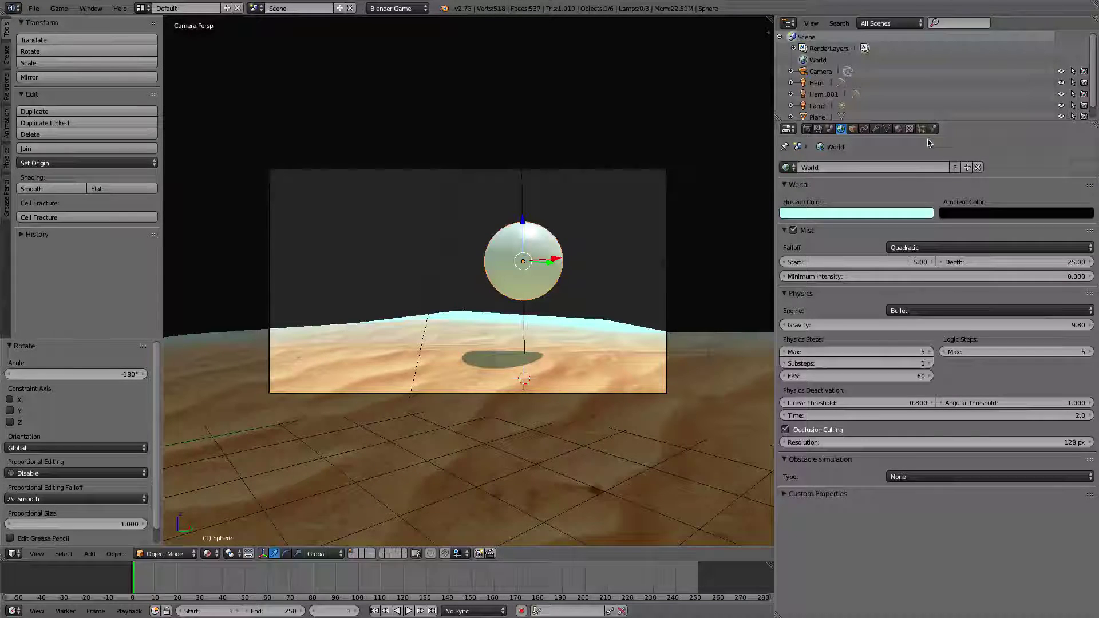
{"action": "left_click", "coordinate": [933, 128]}
{"action": "left_click", "coordinate": [934, 182]}
{"action": "left_click", "coordinate": [928, 131]}
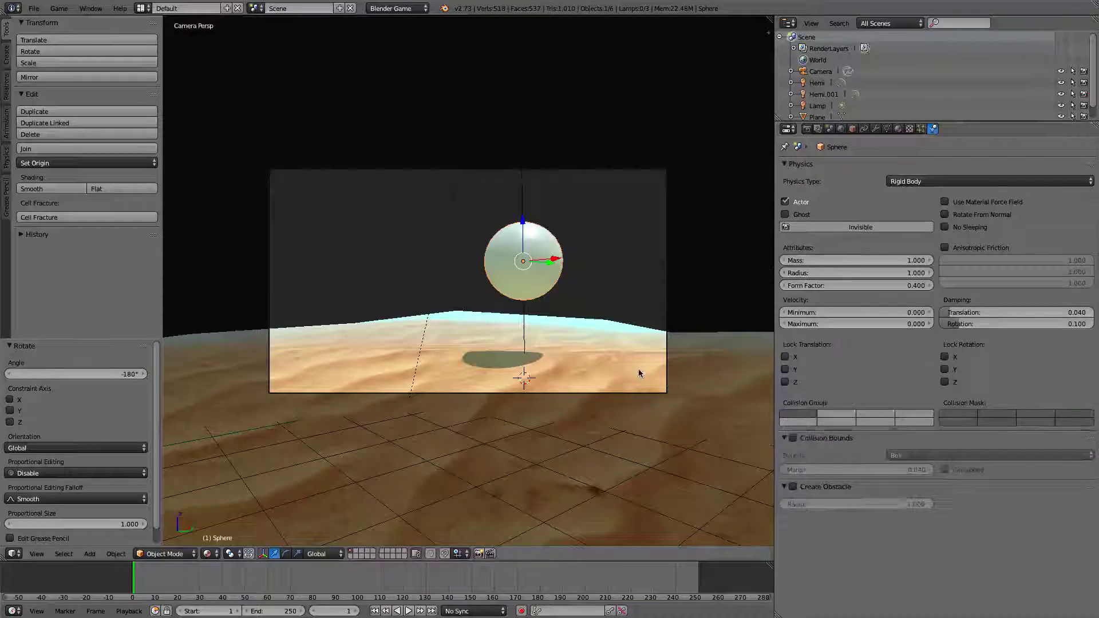
{"action": "right_click", "coordinate": [638, 369]}
{"action": "key", "text": "p"}
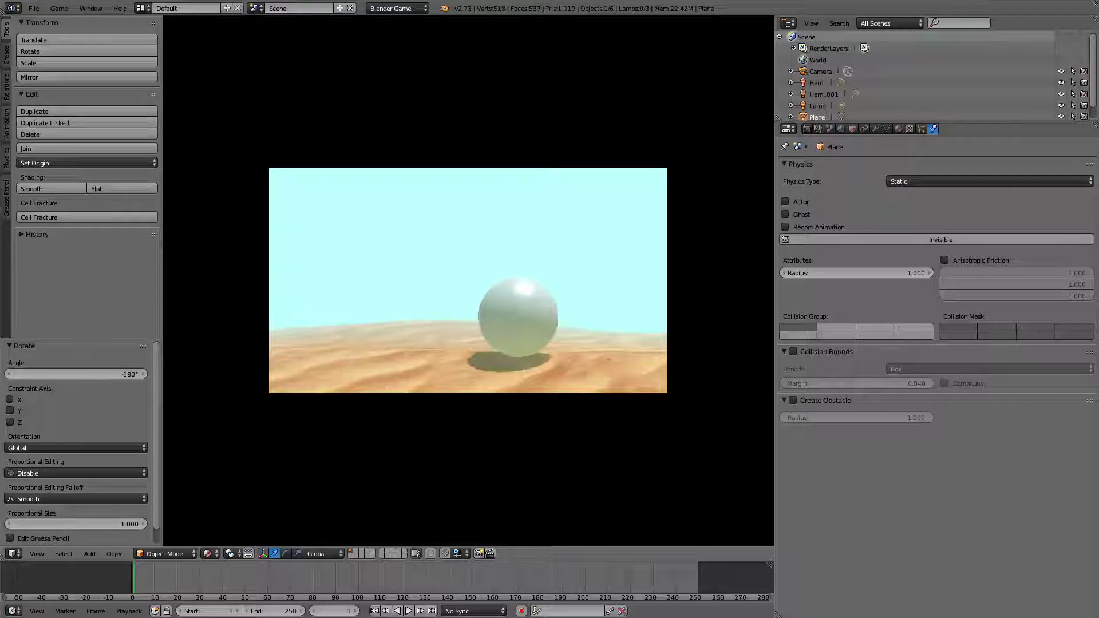
{"action": "key", "text": "Escape"}
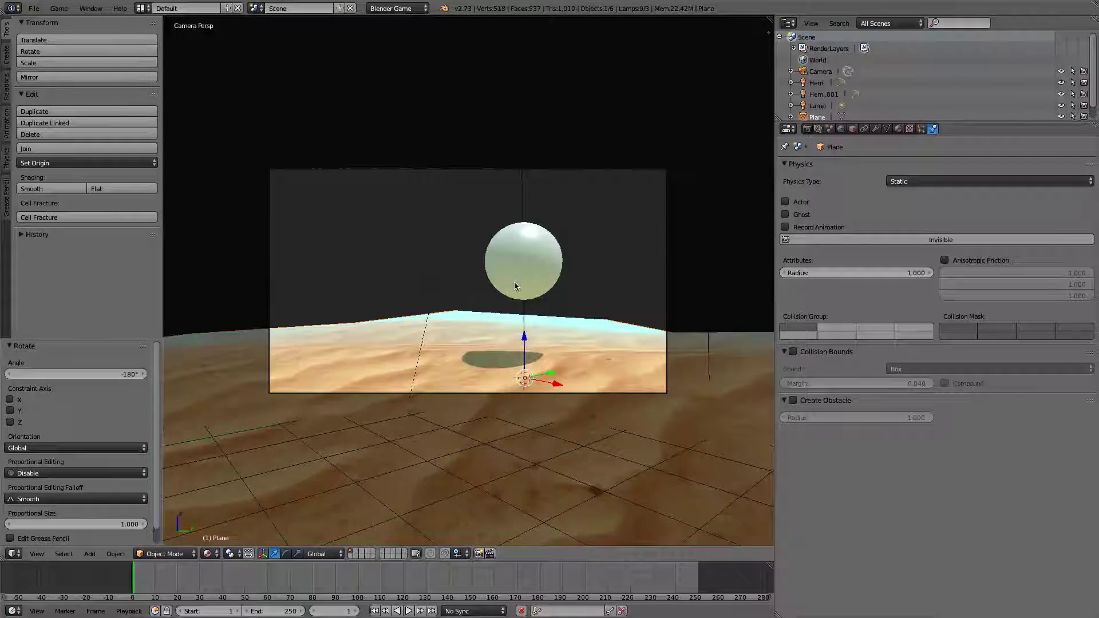